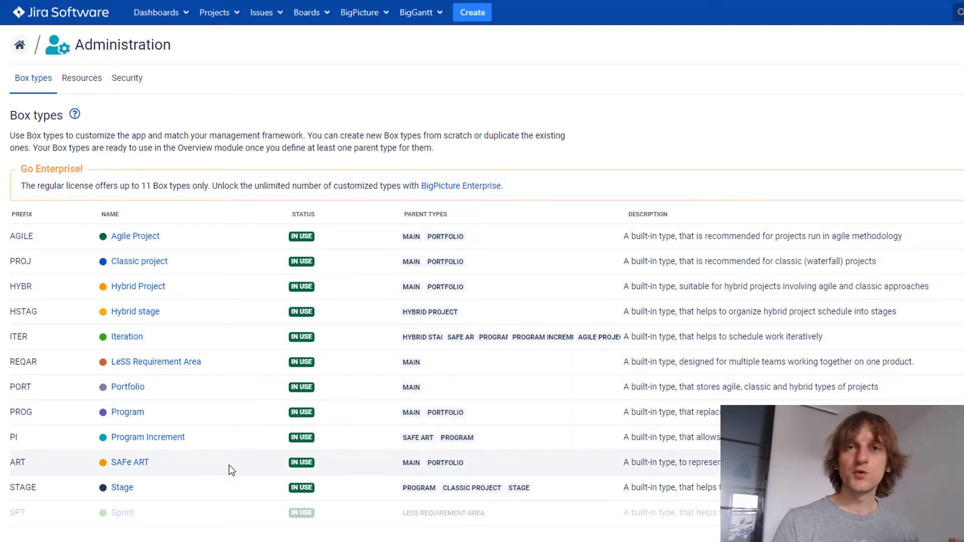
- Show the Program box type's Advanced date rules, then its Modules page with all ten modules and Gantt default
{"action": "left_click", "coordinate": [128, 412]}
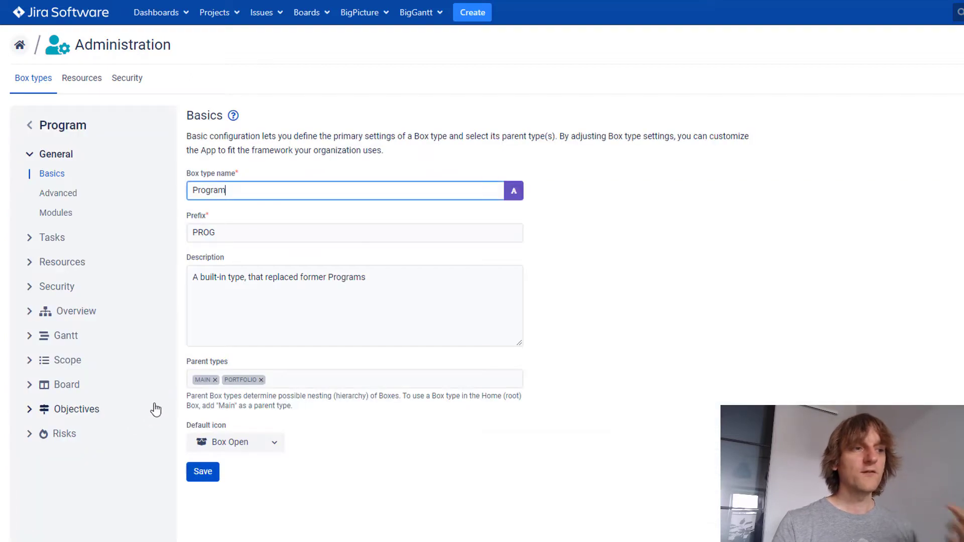
{"action": "left_click", "coordinate": [58, 194]}
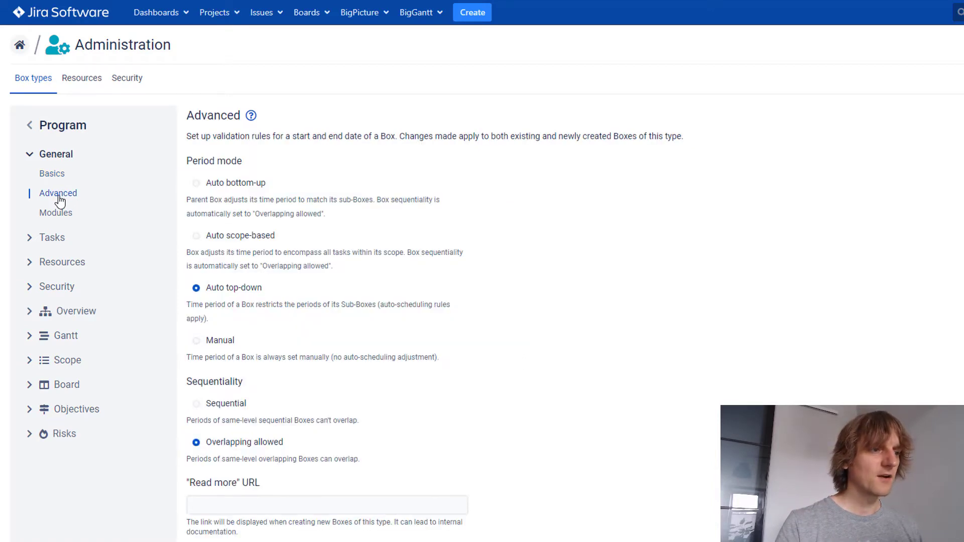
{"action": "left_click", "coordinate": [61, 213]}
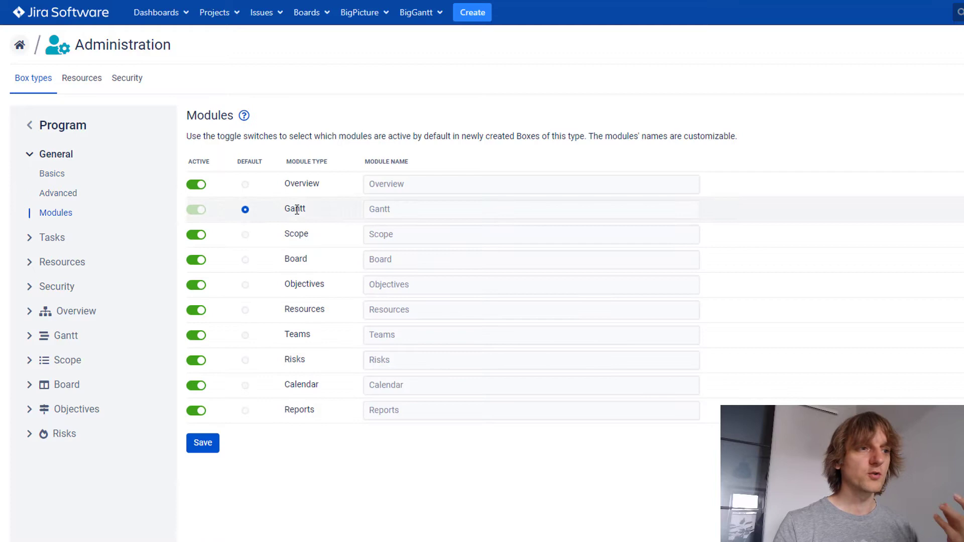
{"action": "mouse_move", "coordinate": [409, 183]}
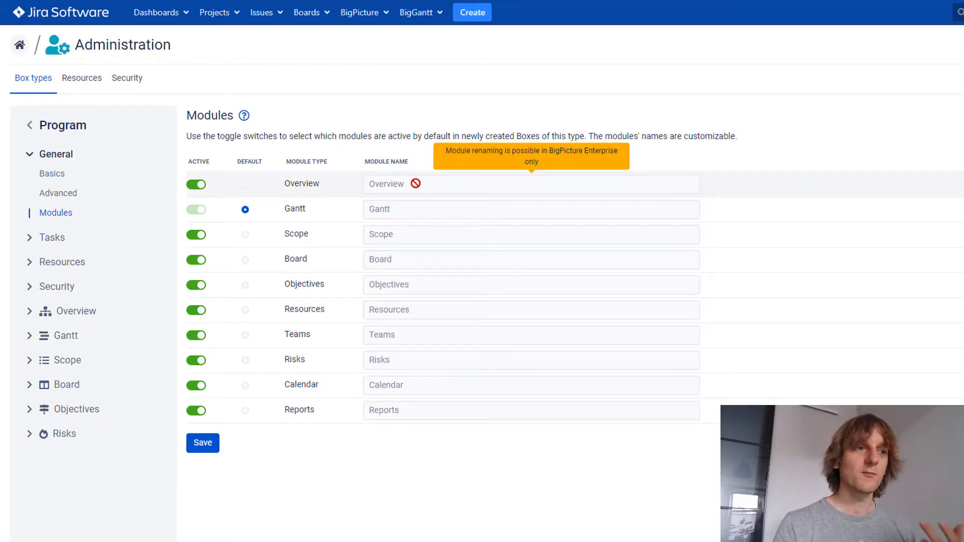
{"action": "mouse_move", "coordinate": [403, 209]}
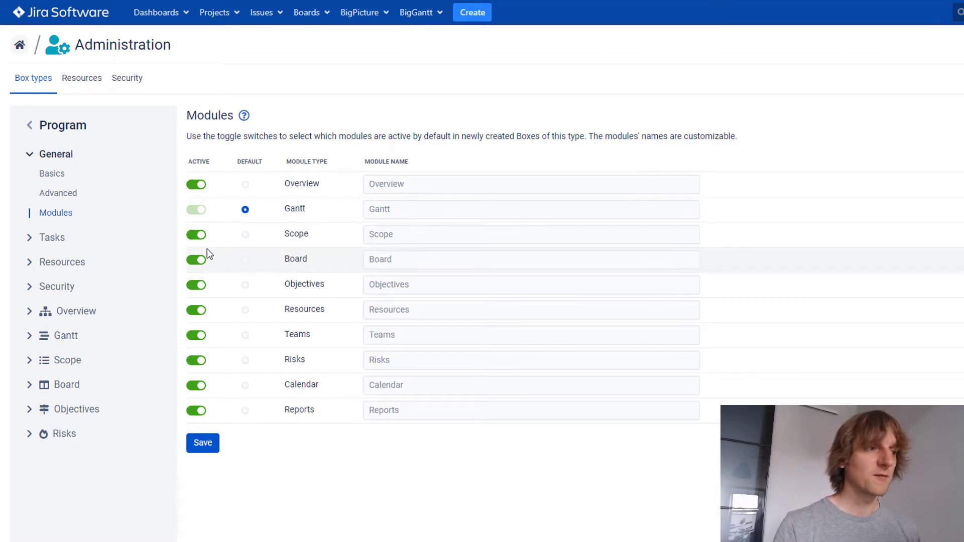
- Review the Program type's Tasks pages (Scope definition, Task structure, Quick Filters) and Resources pages (basics, workload coloring)
{"action": "left_click", "coordinate": [29, 237]}
{"action": "left_click", "coordinate": [70, 256]}
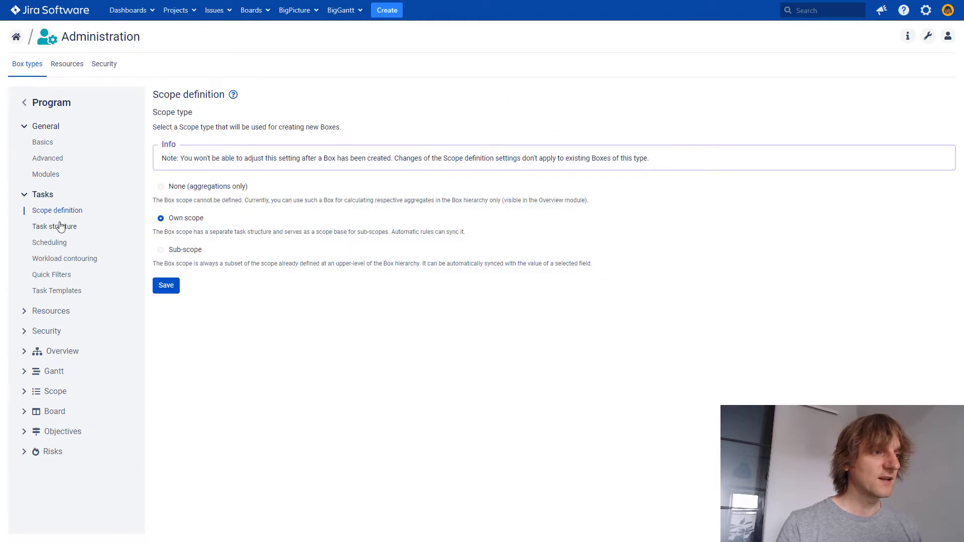
{"action": "left_click", "coordinate": [60, 227]}
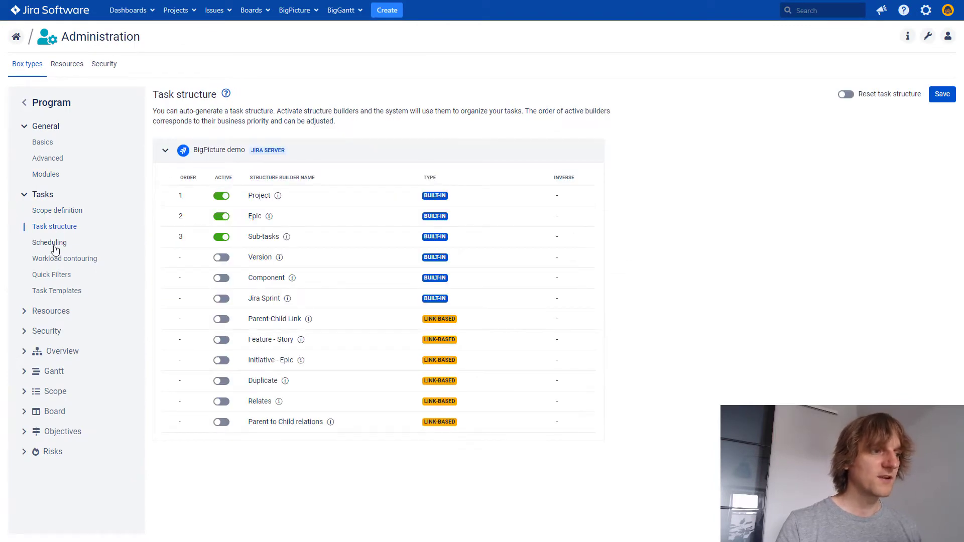
{"action": "left_click", "coordinate": [53, 274]}
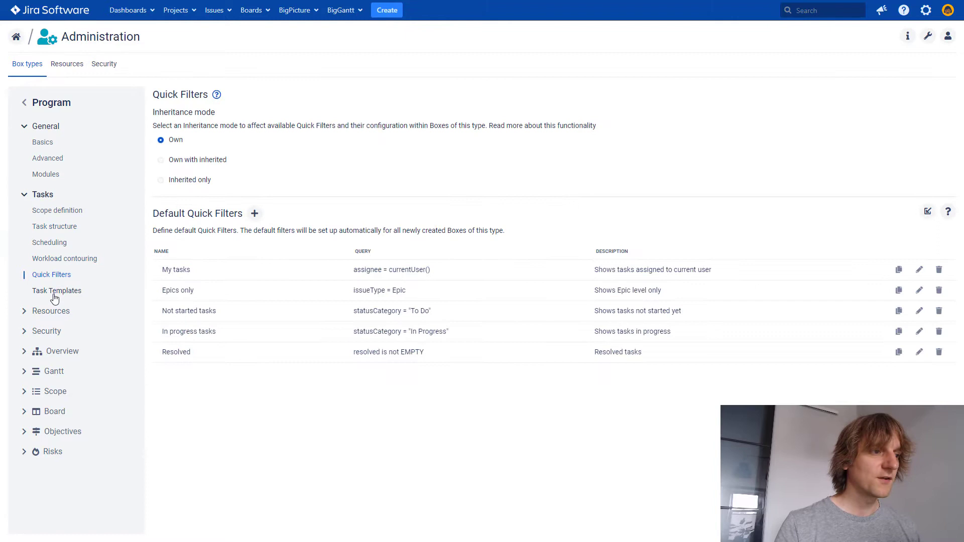
{"action": "left_click", "coordinate": [41, 314]}
{"action": "left_click", "coordinate": [44, 328]}
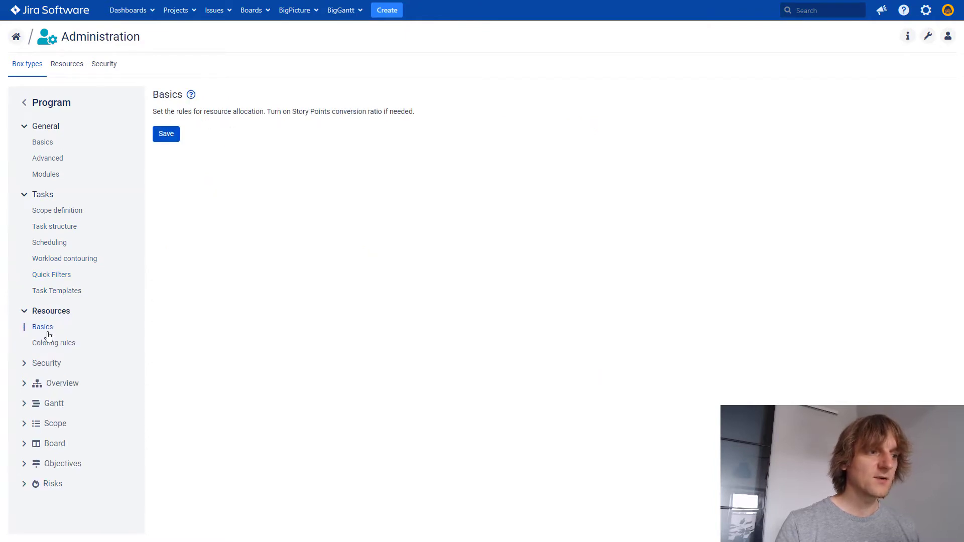
{"action": "left_click", "coordinate": [48, 347]}
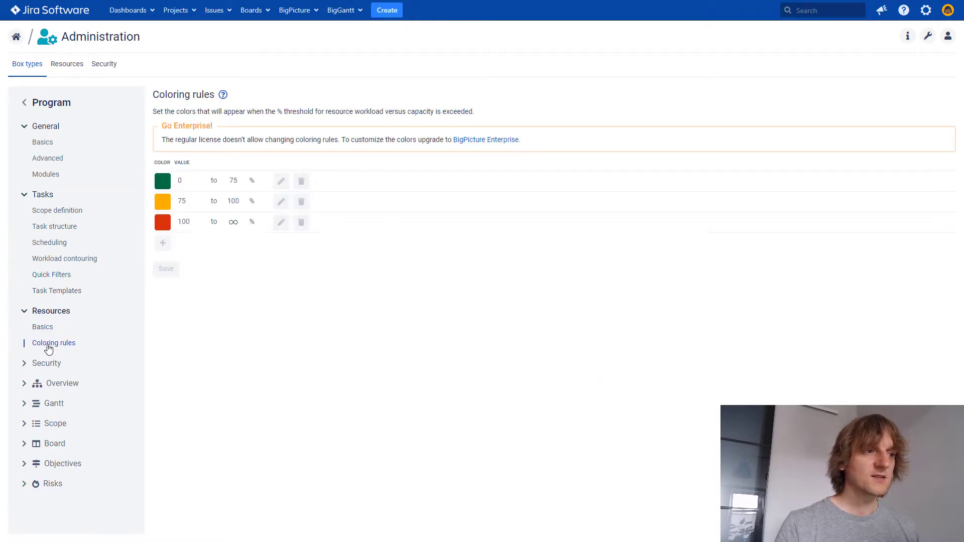
- Review the Security roles and the Overview inheritance, Hierarchy and Timeline Column Views pages
{"action": "left_click", "coordinate": [25, 365]}
{"action": "left_click", "coordinate": [42, 379]}
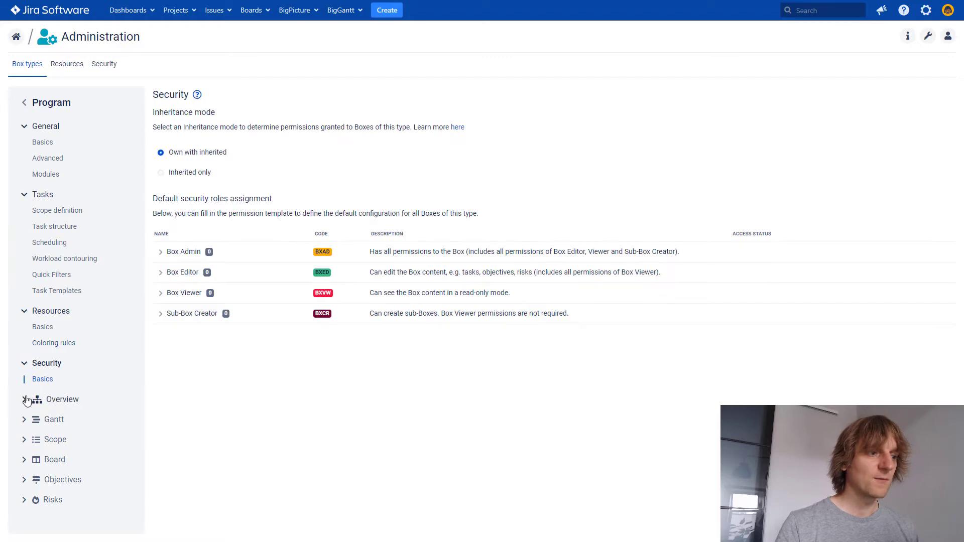
{"action": "left_click", "coordinate": [25, 400]}
{"action": "left_click", "coordinate": [40, 417]}
{"action": "left_click", "coordinate": [64, 435]}
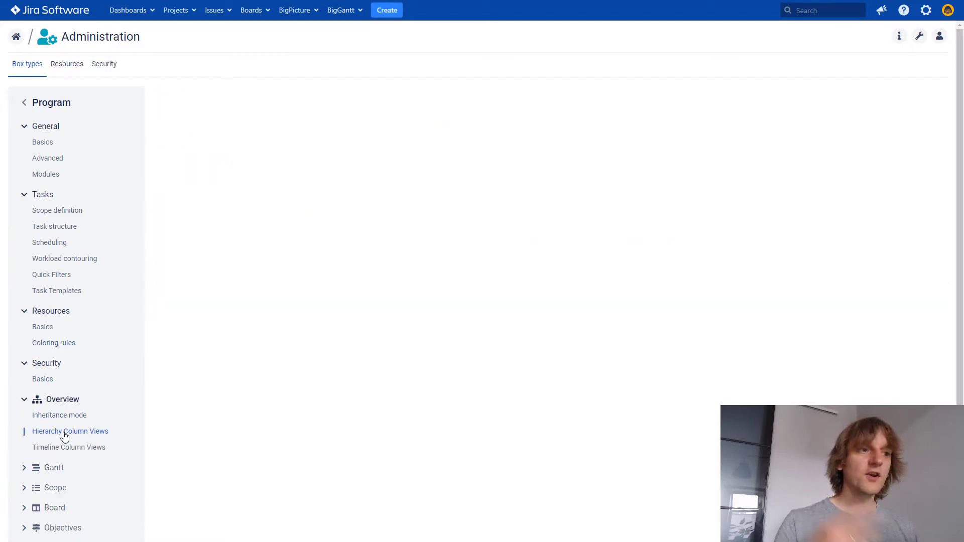
{"action": "left_click", "coordinate": [76, 448]}
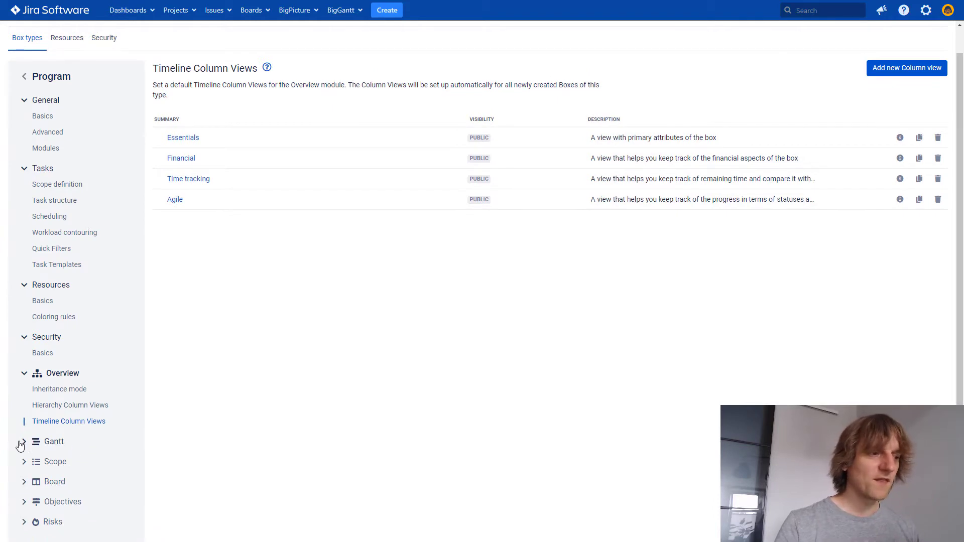
- Review the Gantt Column Views and Task Templates, then show the Scope Column Views with their five defaults
{"action": "left_click", "coordinate": [23, 442]}
{"action": "scroll", "coordinate": [68, 459], "scroll_direction": "down", "scroll_amount": 1}
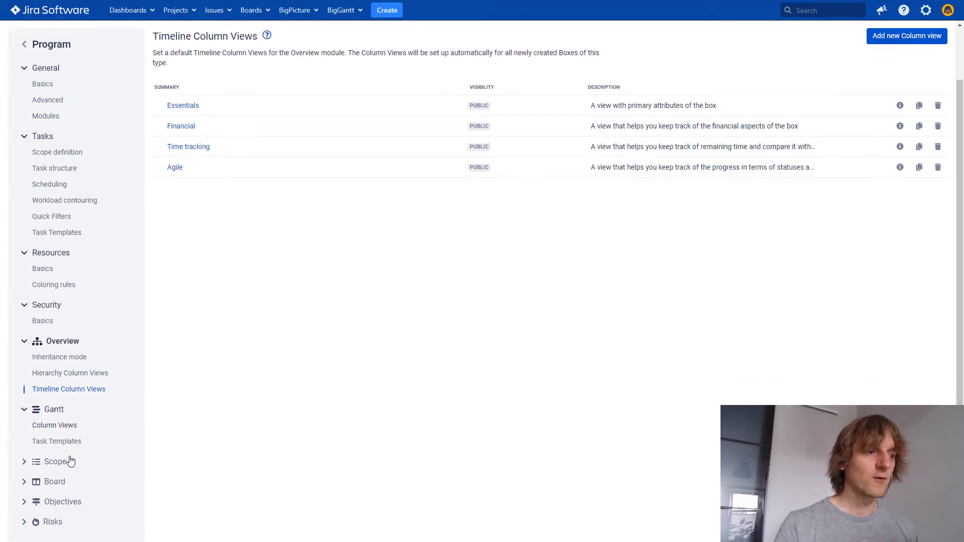
{"action": "left_click", "coordinate": [61, 427]}
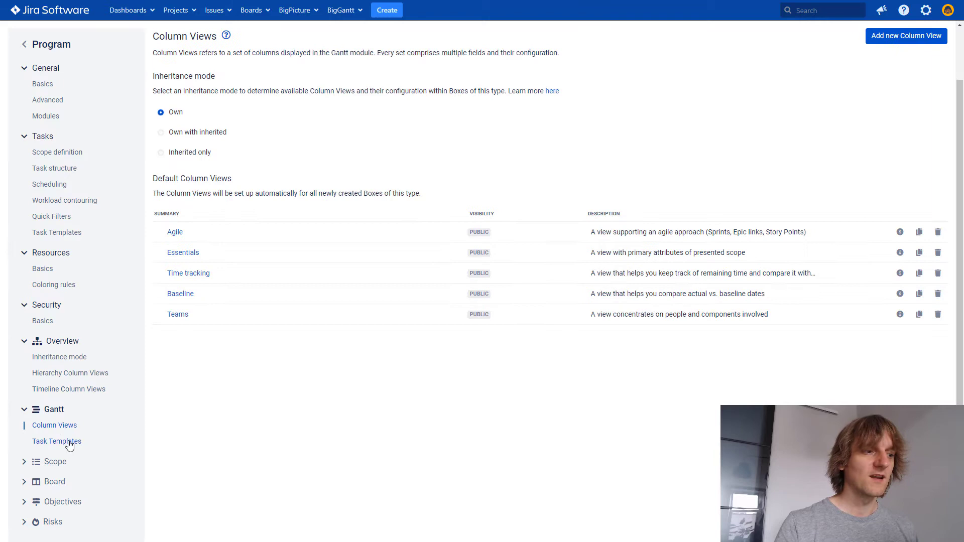
{"action": "left_click", "coordinate": [69, 443]}
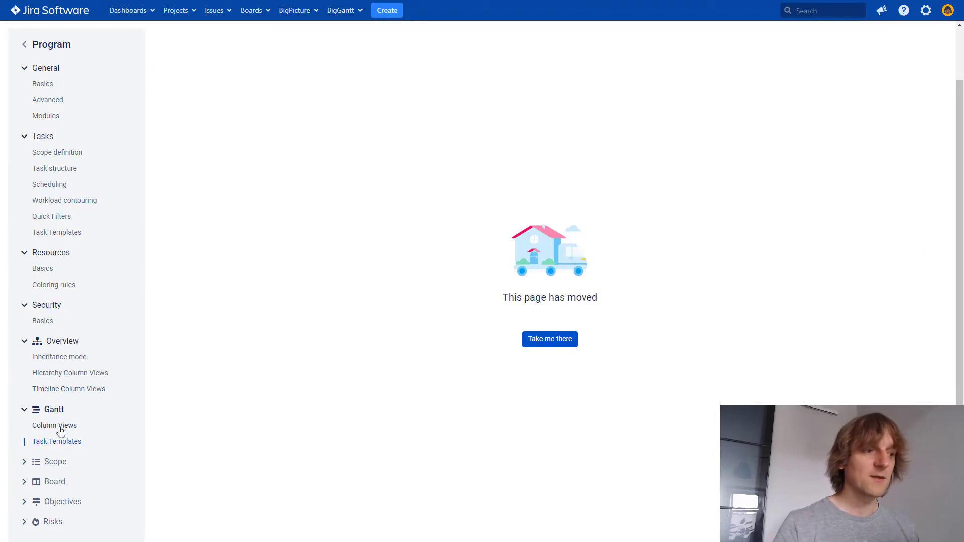
{"action": "left_click", "coordinate": [56, 427]}
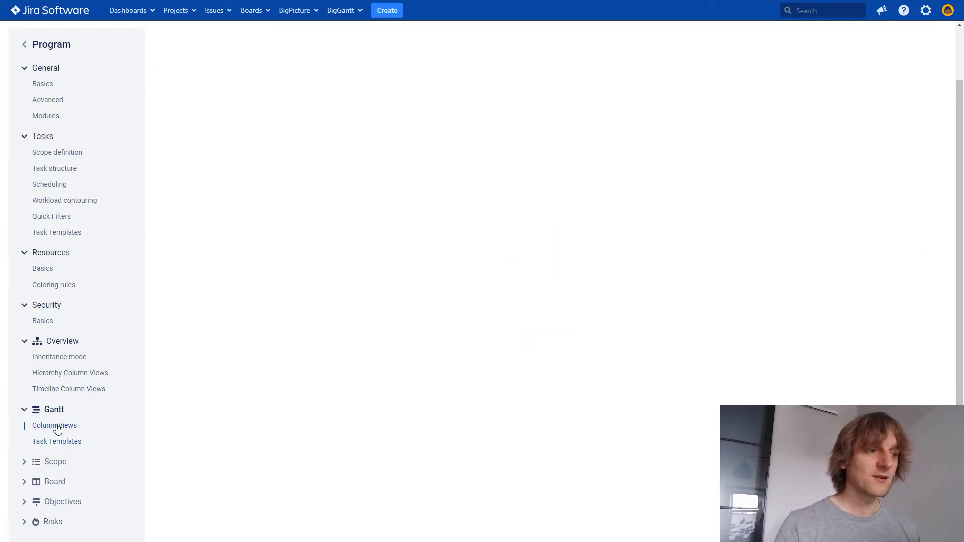
{"action": "left_click", "coordinate": [23, 462]}
{"action": "left_click", "coordinate": [59, 479]}
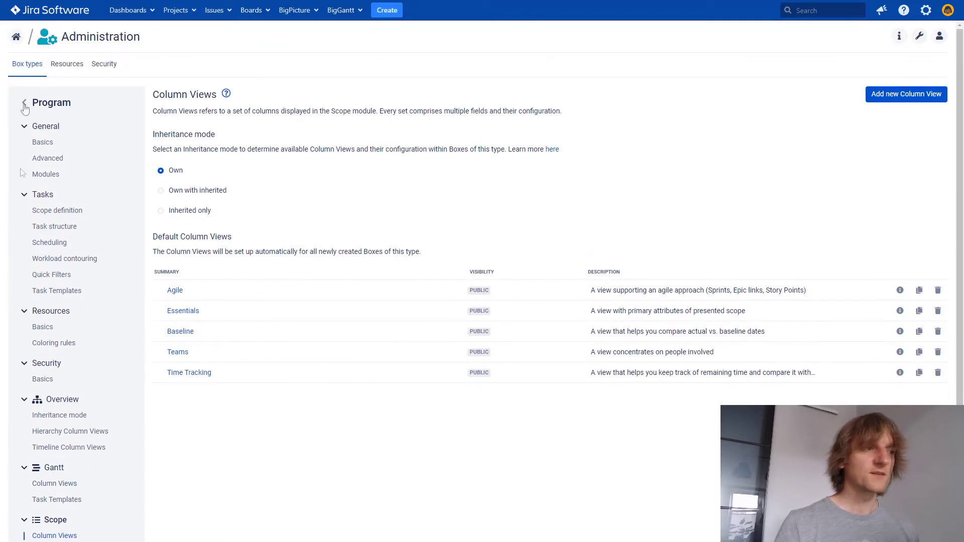
- Return to the box types, check the House Build Gantt's module switcher, then show its Live scenario list
{"action": "left_click", "coordinate": [24, 105]}
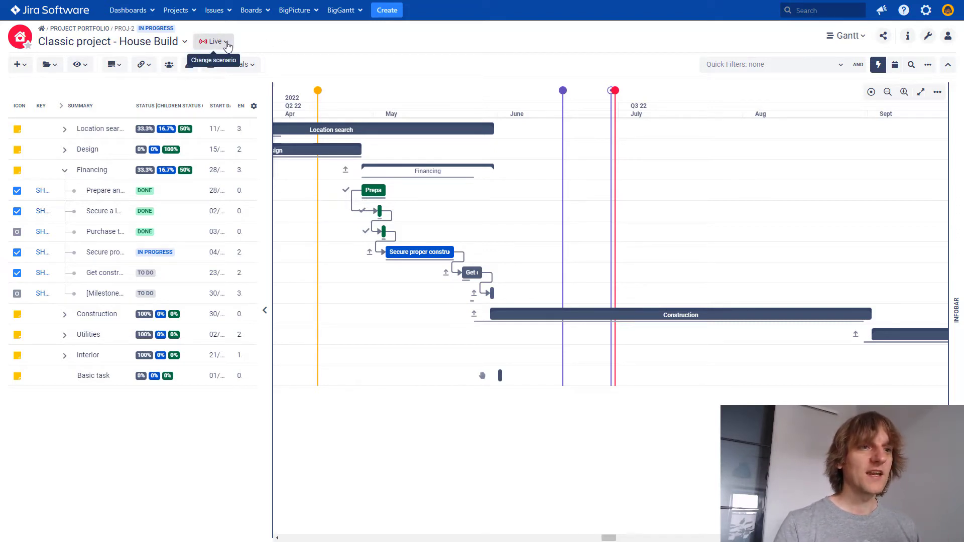
{"action": "left_click", "coordinate": [845, 36]}
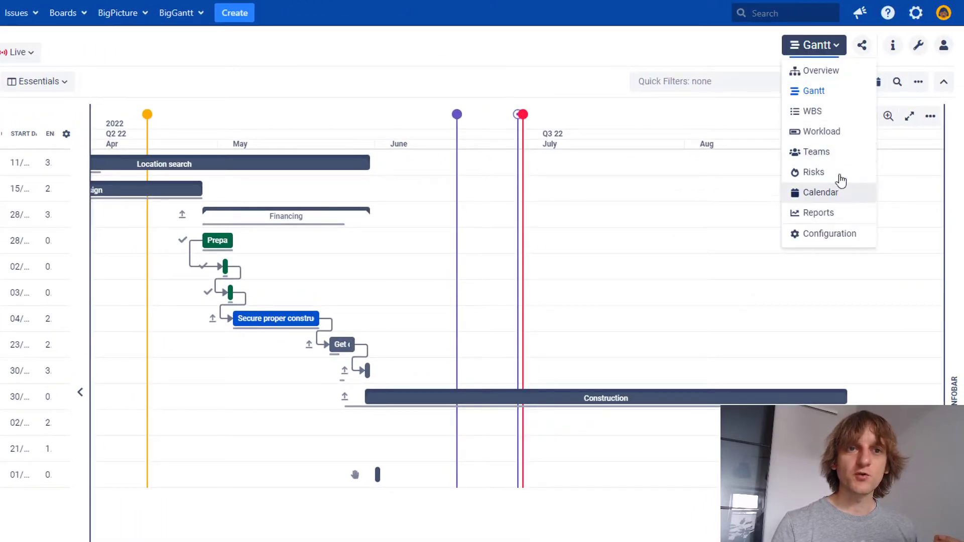
{"action": "left_click", "coordinate": [490, 56]}
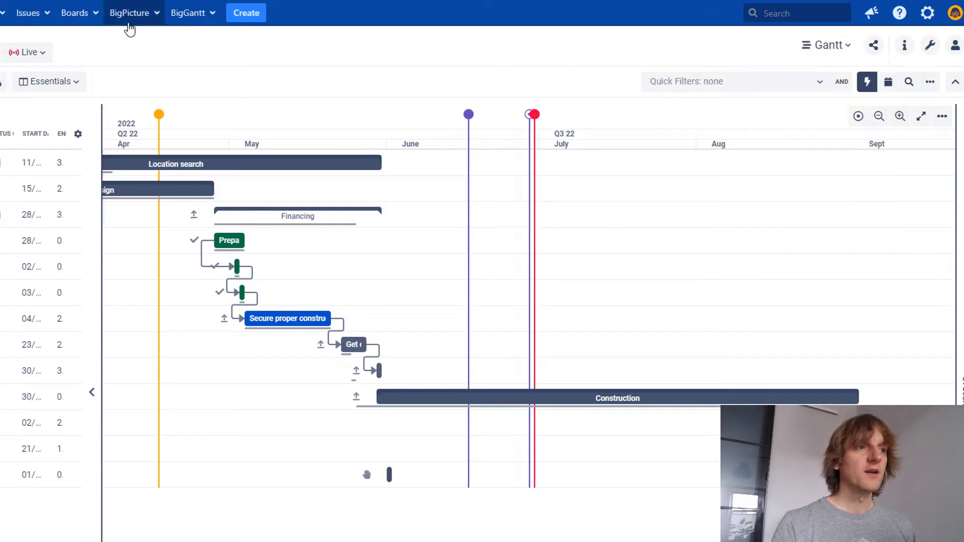
{"action": "left_click", "coordinate": [32, 54]}
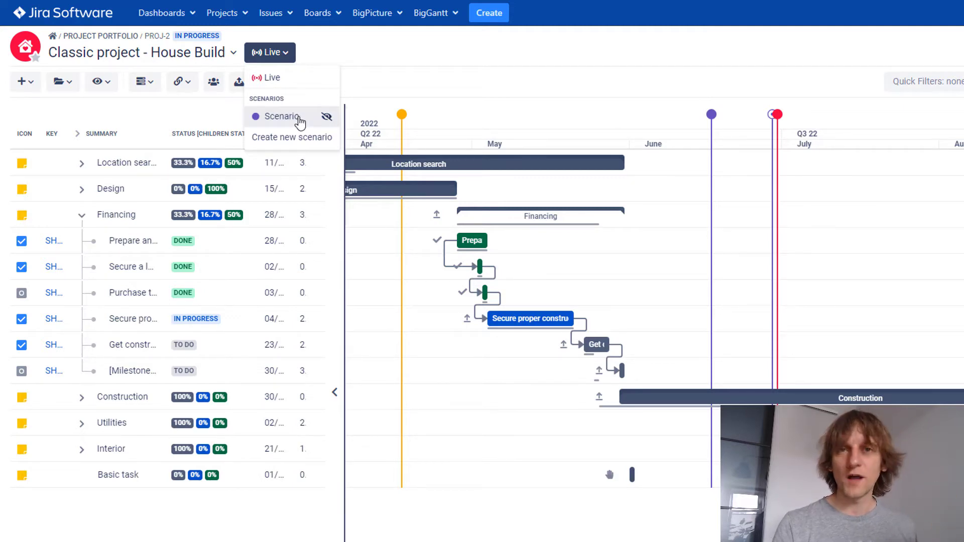
- Dismiss the Live scenario list on the House Build Gantt
{"action": "left_click", "coordinate": [366, 88]}
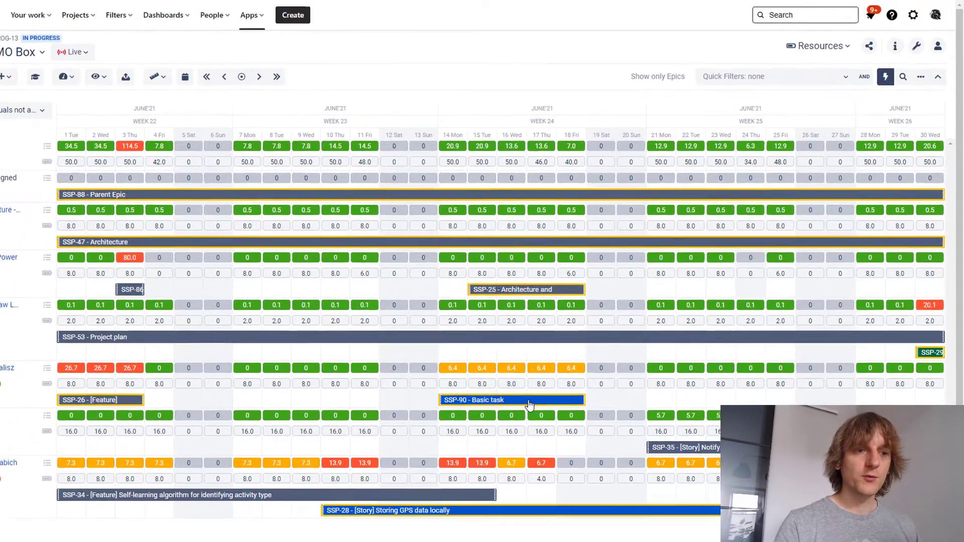
- Bring up the Contouring mode options in the SSP-90 Basic task's details panel
{"action": "mouse_move", "coordinate": [556, 376]}
{"action": "scroll", "coordinate": [522, 343], "scroll_direction": "down", "scroll_amount": 10}
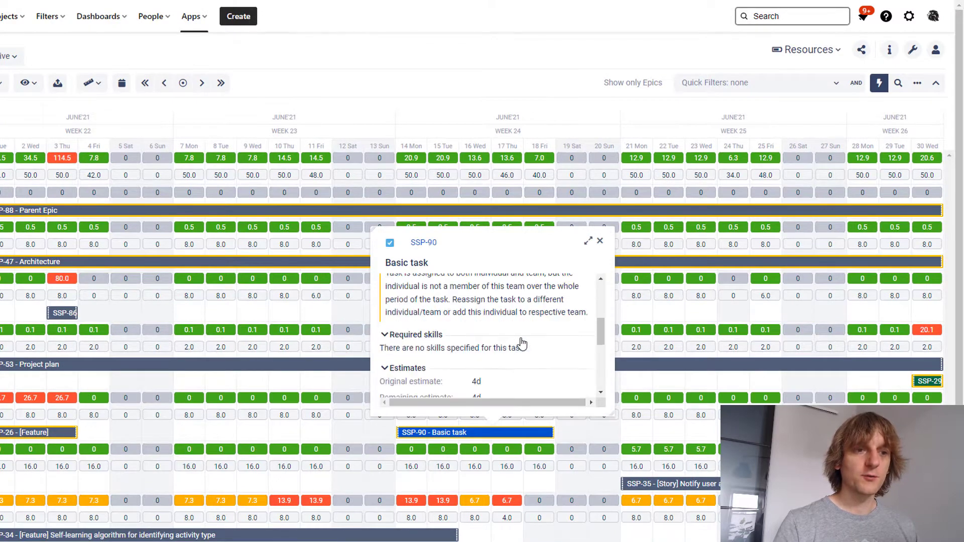
{"action": "scroll", "coordinate": [462, 311], "scroll_direction": "up", "scroll_amount": 2}
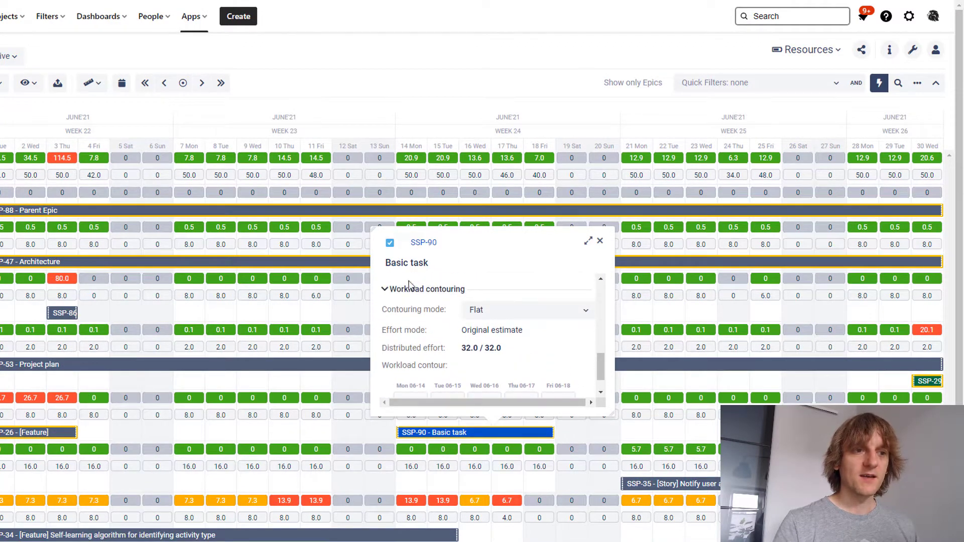
{"action": "left_click", "coordinate": [480, 312]}
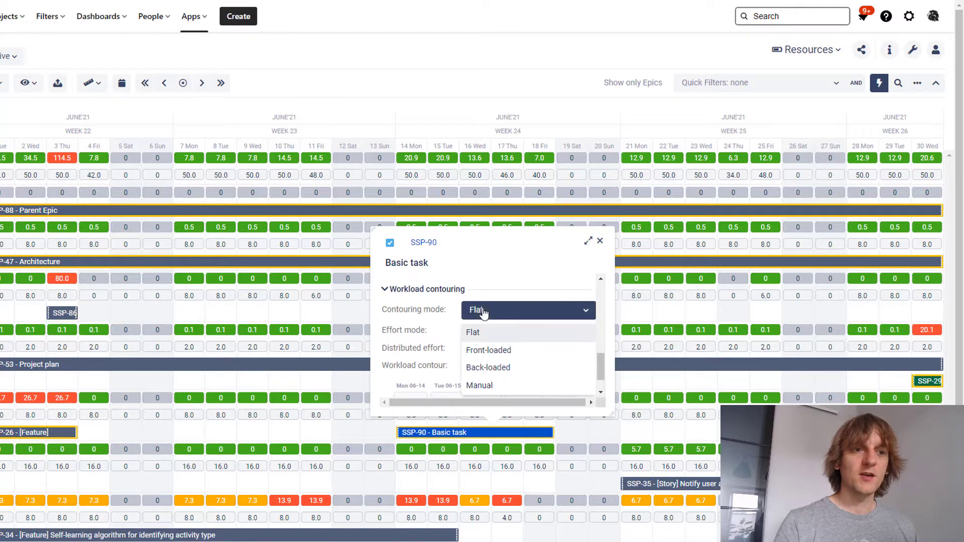
- Switch SSP-90's workload contouring mode to Manual
{"action": "left_click", "coordinate": [503, 389]}
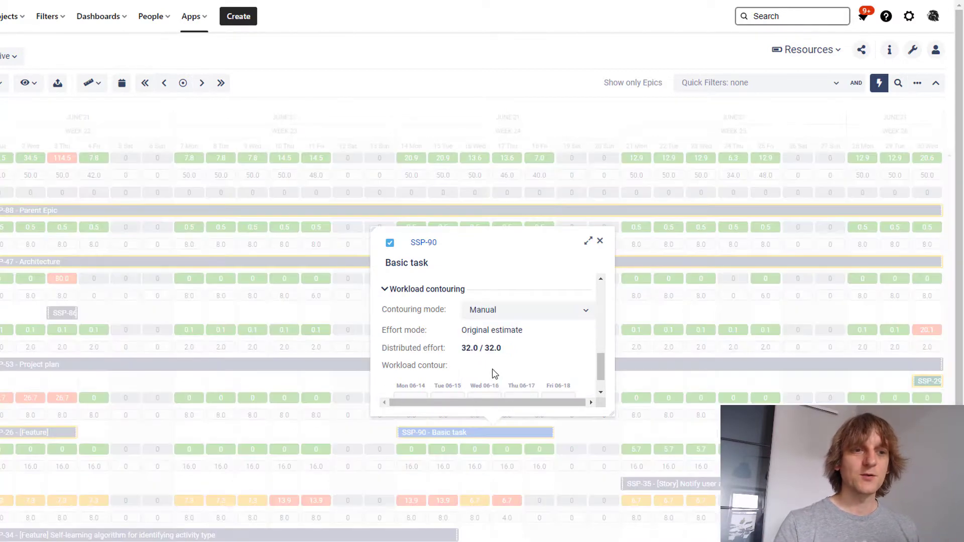
{"action": "scroll", "coordinate": [492, 369], "scroll_direction": "down", "scroll_amount": 2}
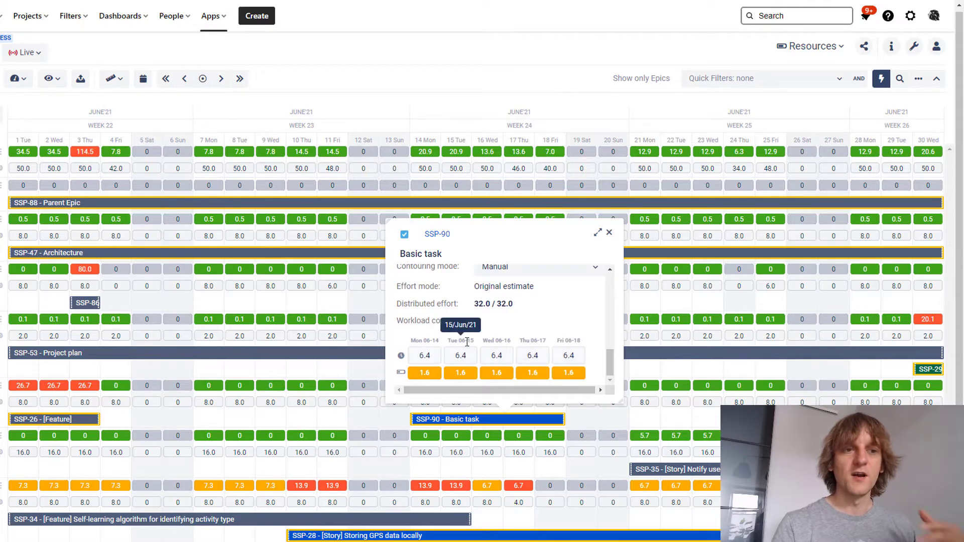
{"action": "scroll", "coordinate": [467, 342], "scroll_direction": "up", "scroll_amount": 1}
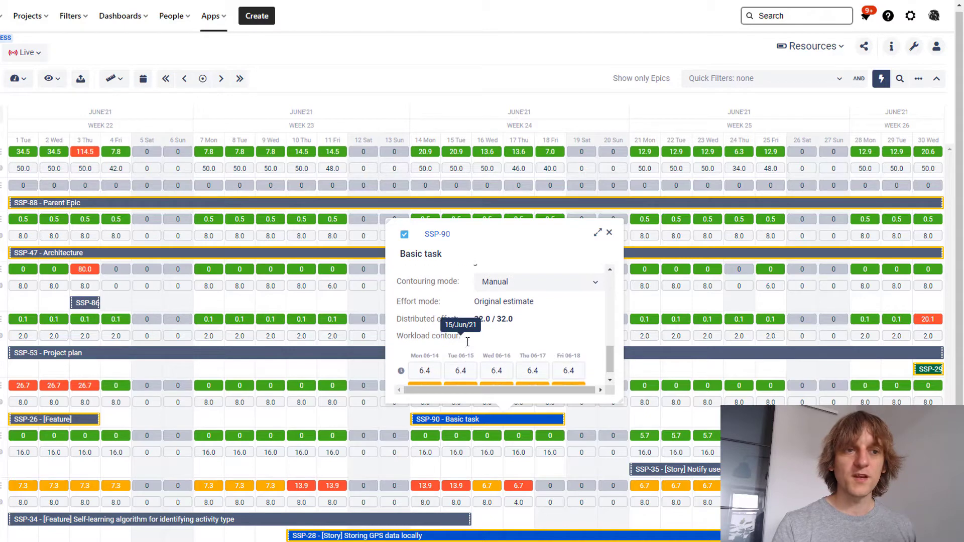
{"action": "left_click", "coordinate": [497, 287]}
{"action": "left_click", "coordinate": [457, 307]}
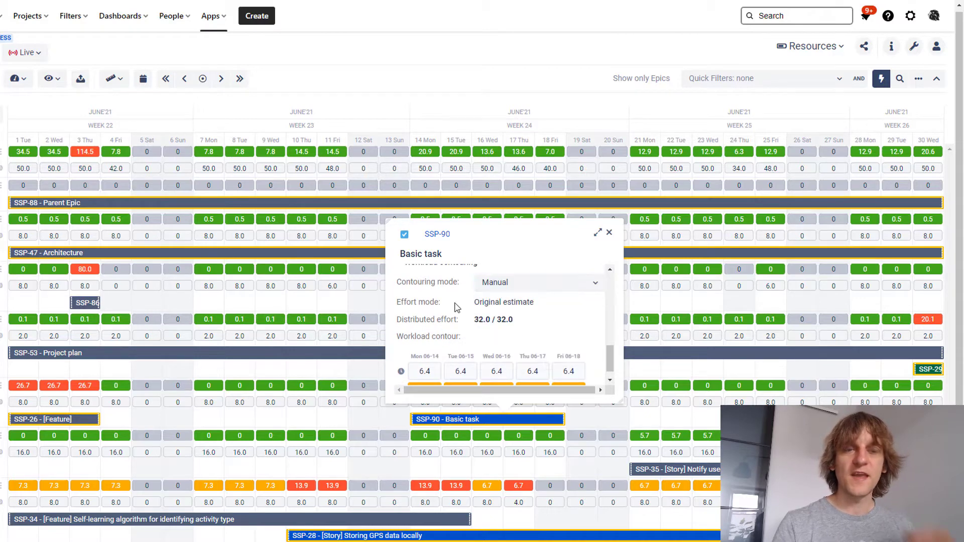
{"action": "scroll", "coordinate": [458, 324], "scroll_direction": "down", "scroll_amount": 1}
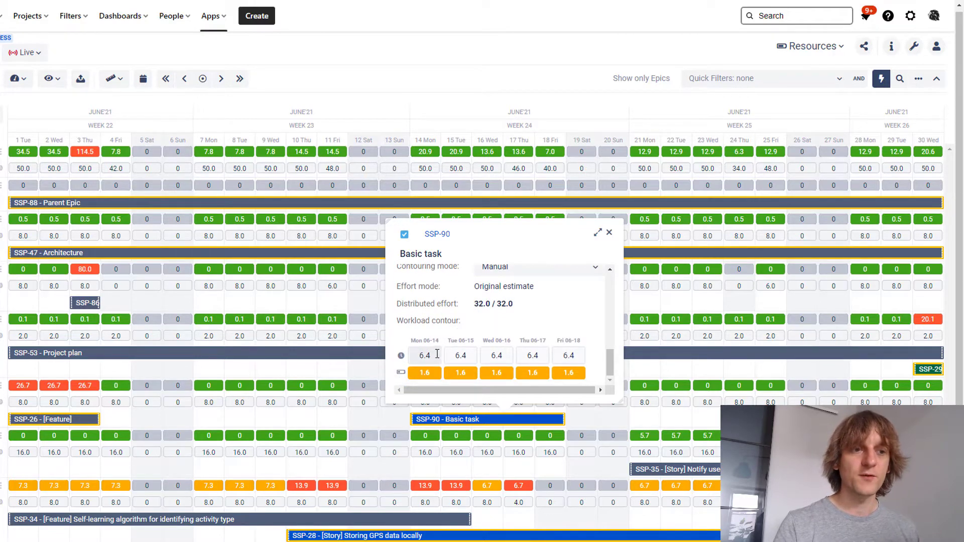
- Enter daily workload hours 1, 8, 8, 4 and 8 for Mon 06-14 through Fri 06-18
{"action": "mouse_move", "coordinate": [436, 356]}
{"action": "left_mouse_down"}
{"action": "mouse_move", "coordinate": [420, 356]}
{"action": "mouse_move", "coordinate": [453, 358]}
{"action": "left_mouse_up"}
{"action": "type", "text": "1"}
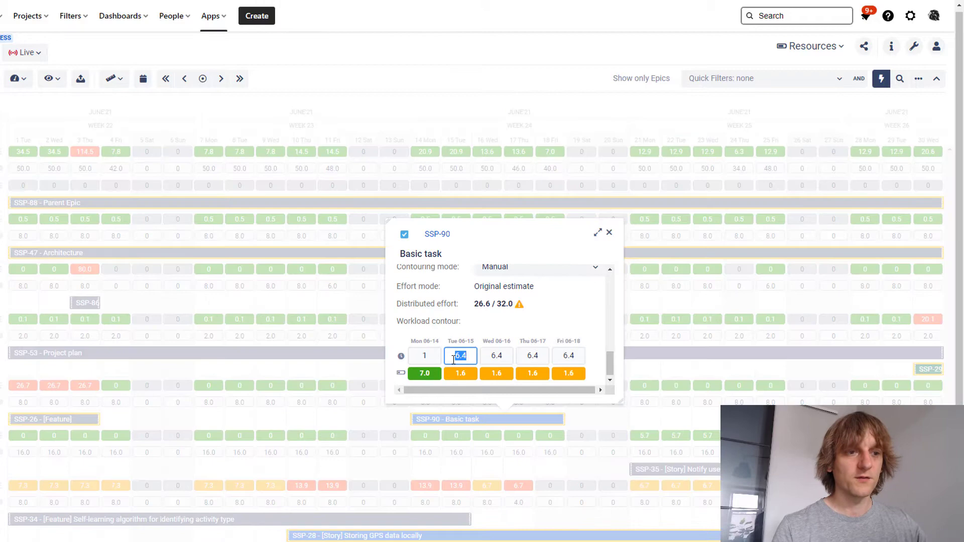
{"action": "type", "text": "8"}
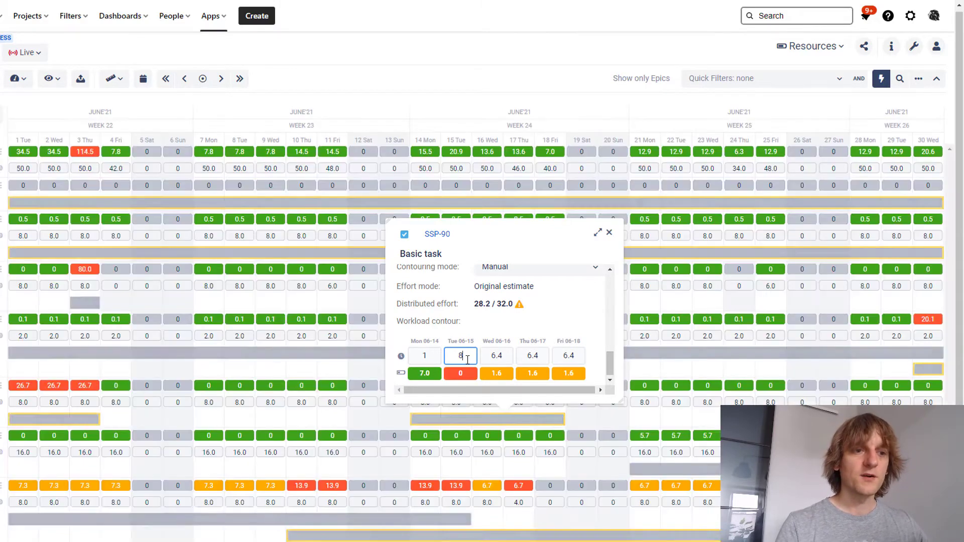
{"action": "left_click_drag", "start_coordinate": [504, 355], "coordinate": [486, 358]}
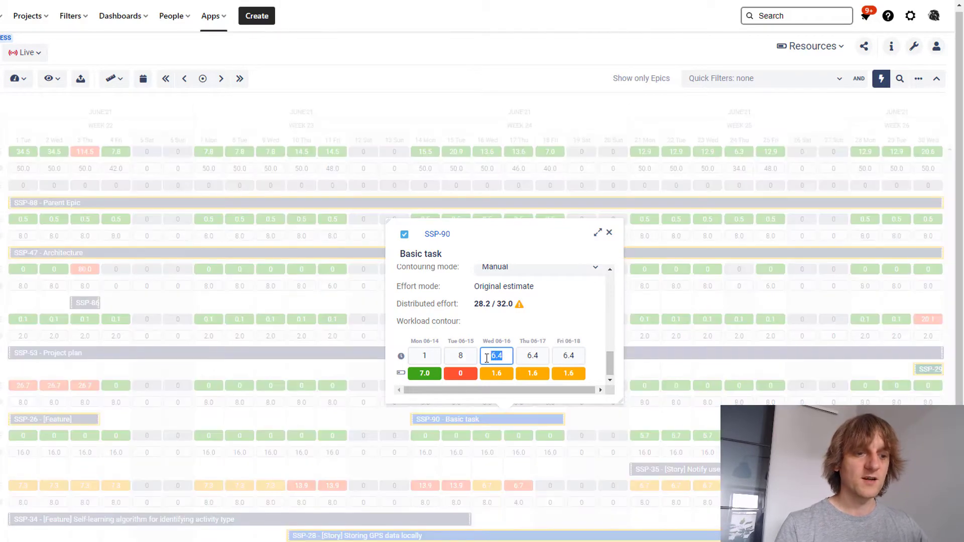
{"action": "type", "text": "8"}
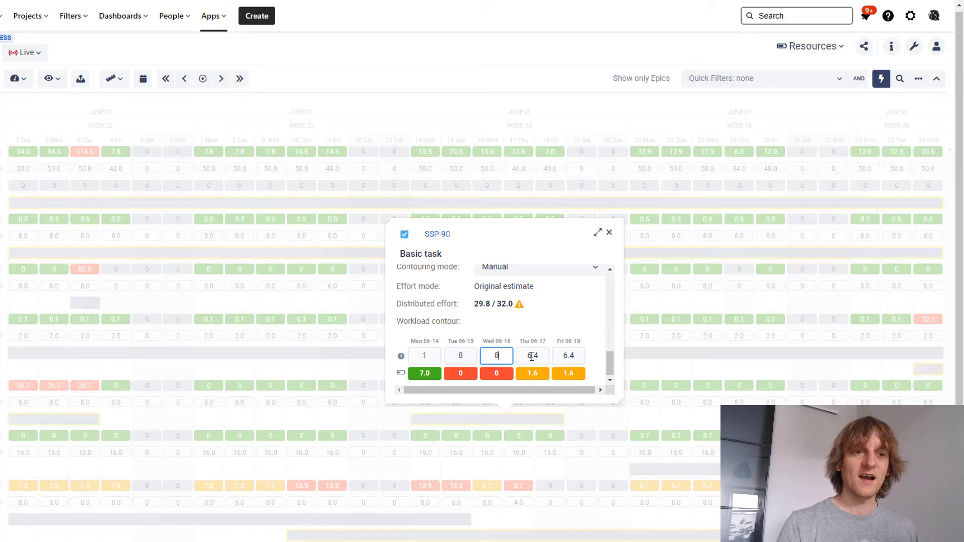
{"action": "left_click", "coordinate": [528, 356]}
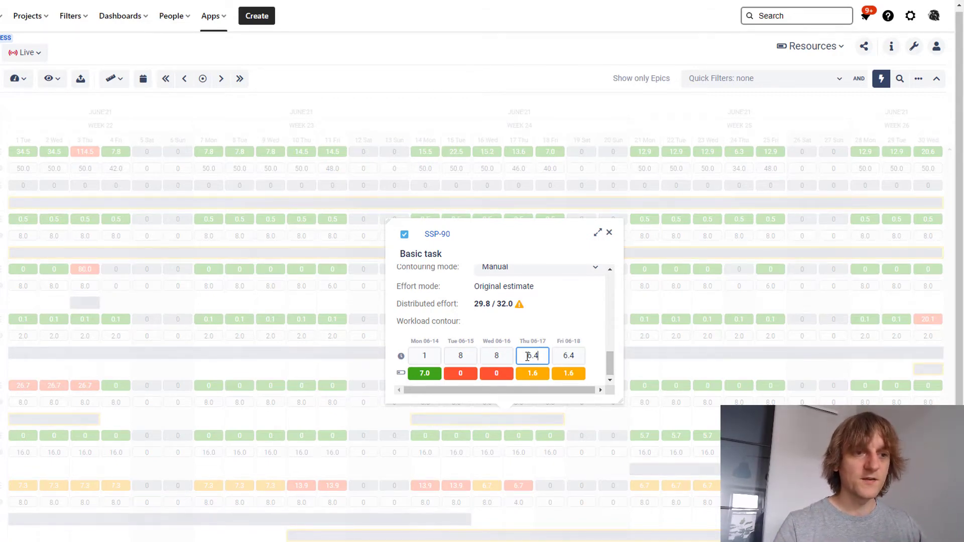
{"action": "key", "text": "BackSpace"}
{"action": "key", "text": "BackSpace"}
{"action": "key", "text": "BackSpace"}
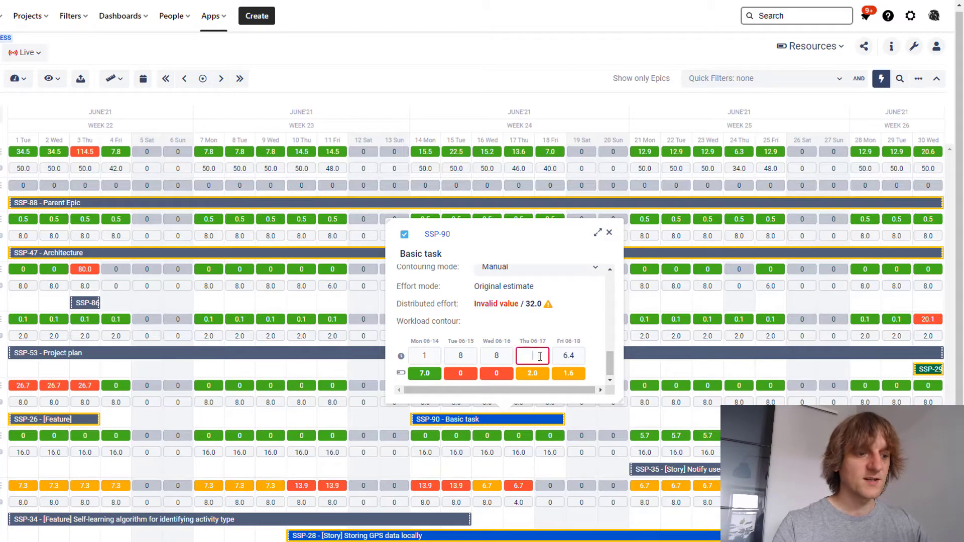
{"action": "type", "text": "4"}
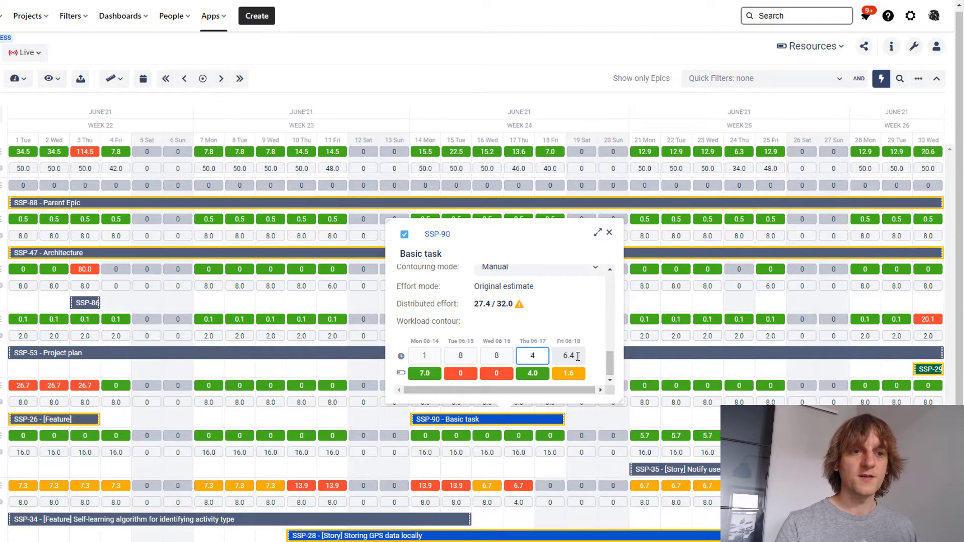
{"action": "left_click_drag", "start_coordinate": [577, 357], "coordinate": [562, 356]}
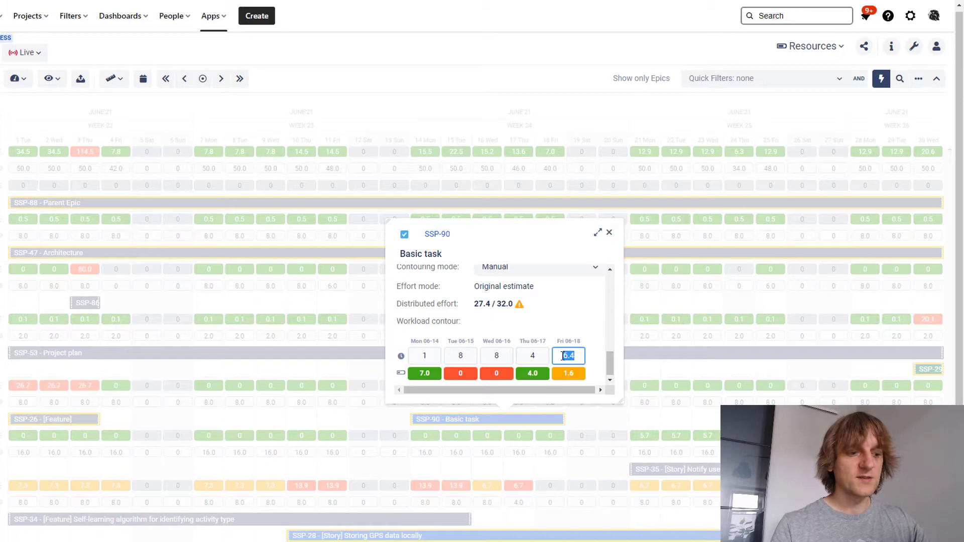
{"action": "type", "text": "8"}
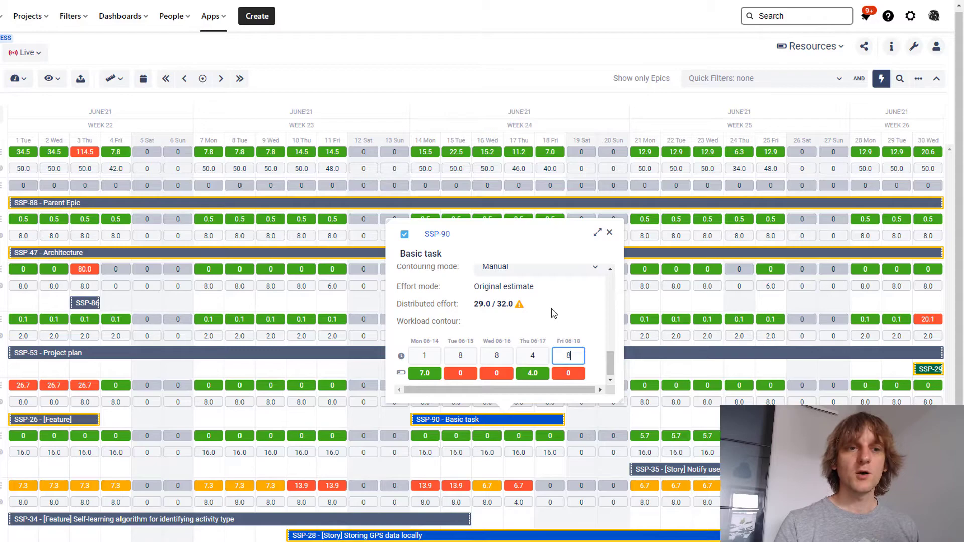
- Set SSP-90's contouring mode back to Flat and close its details popup
{"action": "scroll", "coordinate": [553, 313], "scroll_direction": "up", "scroll_amount": 3}
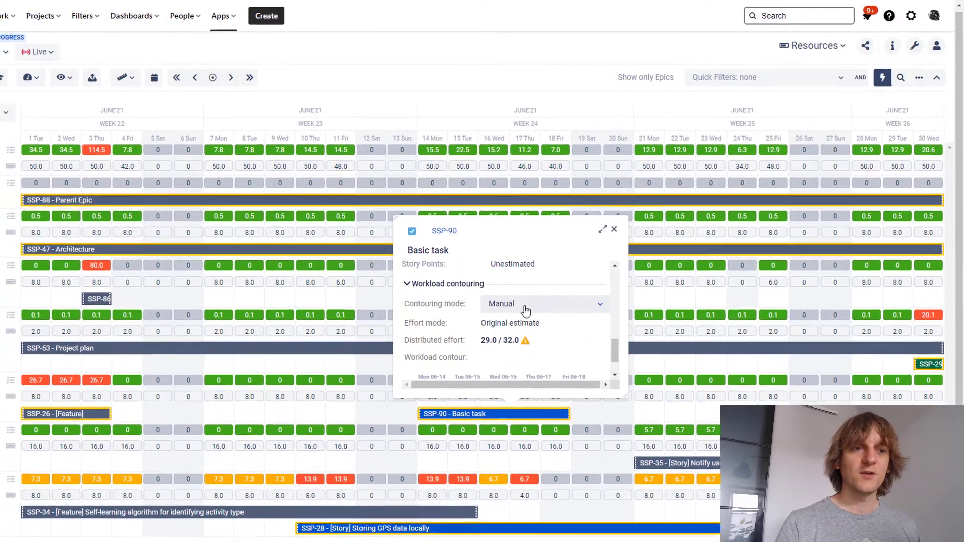
{"action": "left_click", "coordinate": [525, 305]}
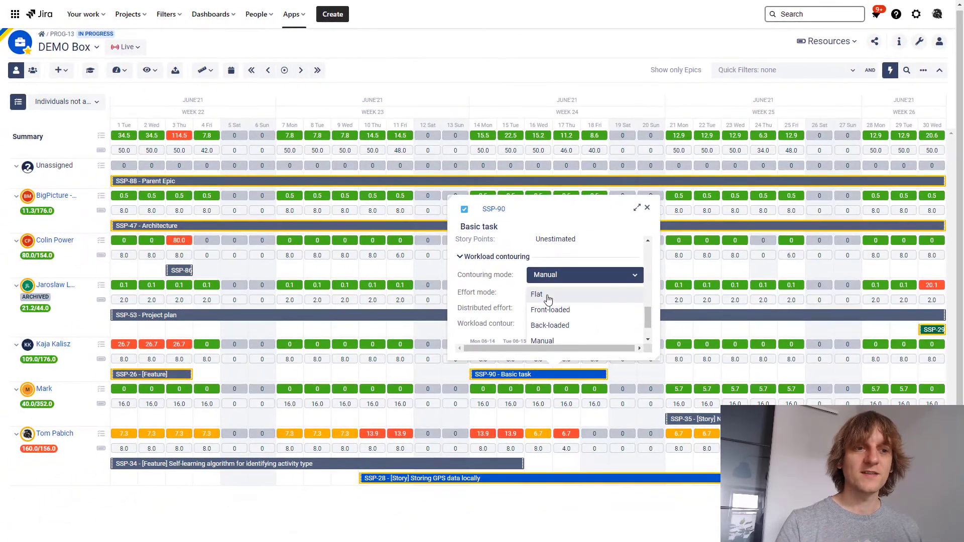
{"action": "left_click", "coordinate": [545, 301]}
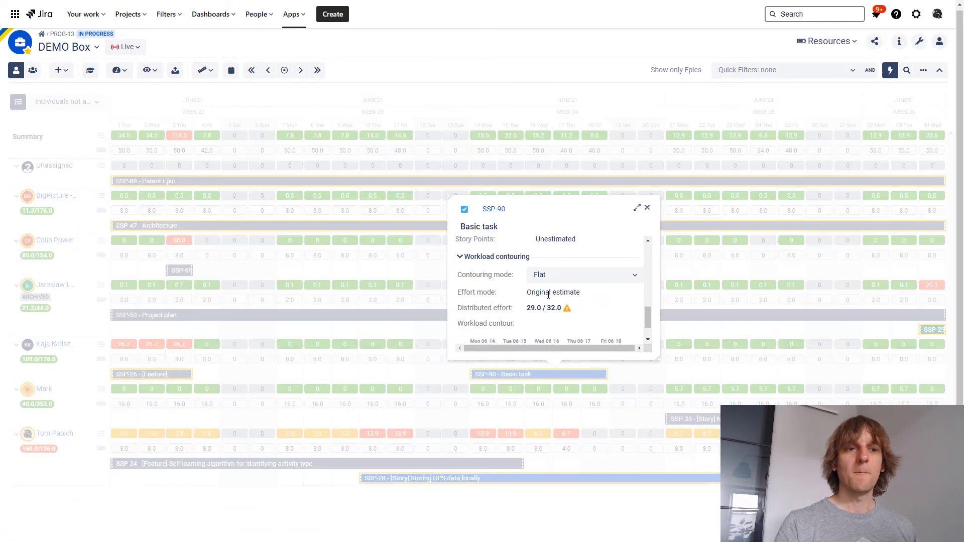
{"action": "left_click", "coordinate": [391, 171]}
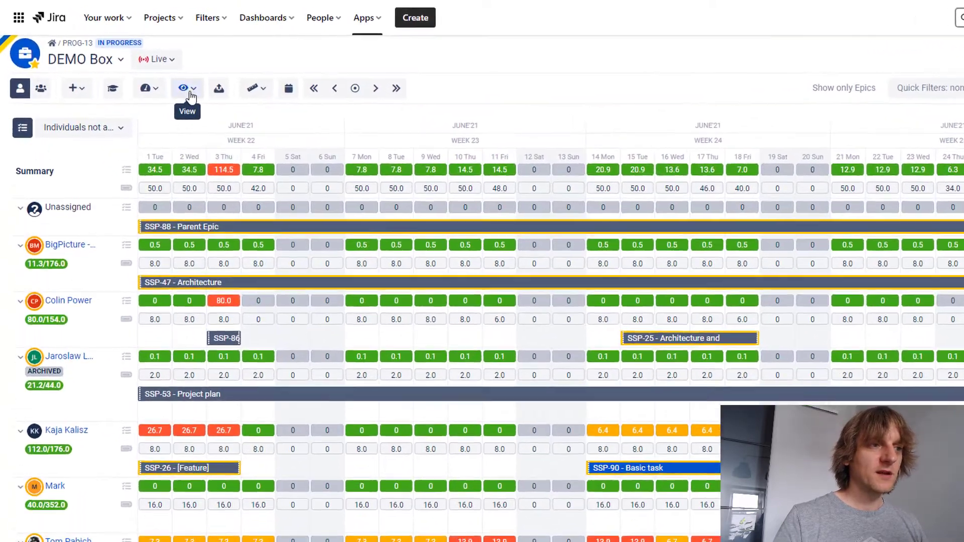
- Check the grid's view options, then group the DEMO Box workload by teams
{"action": "left_click", "coordinate": [146, 70]}
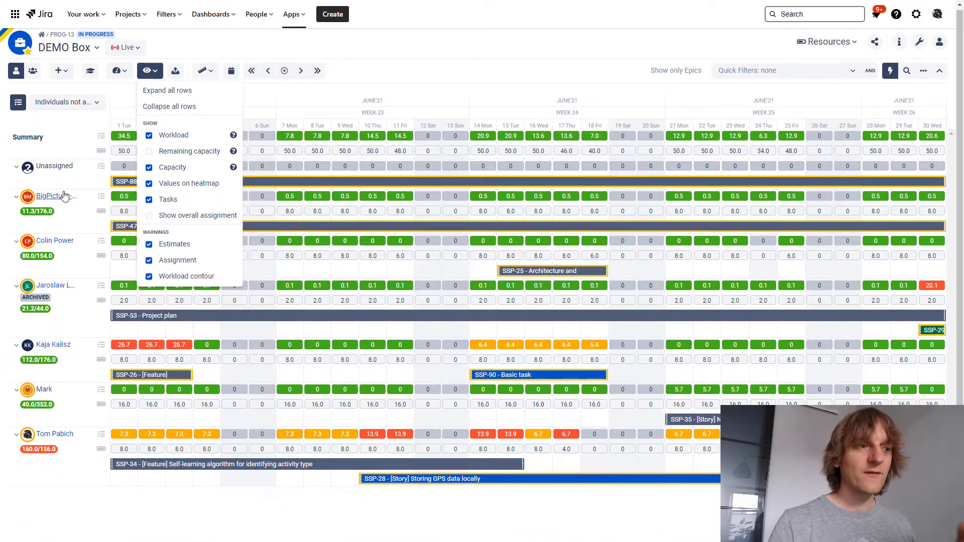
{"action": "left_click", "coordinate": [33, 70]}
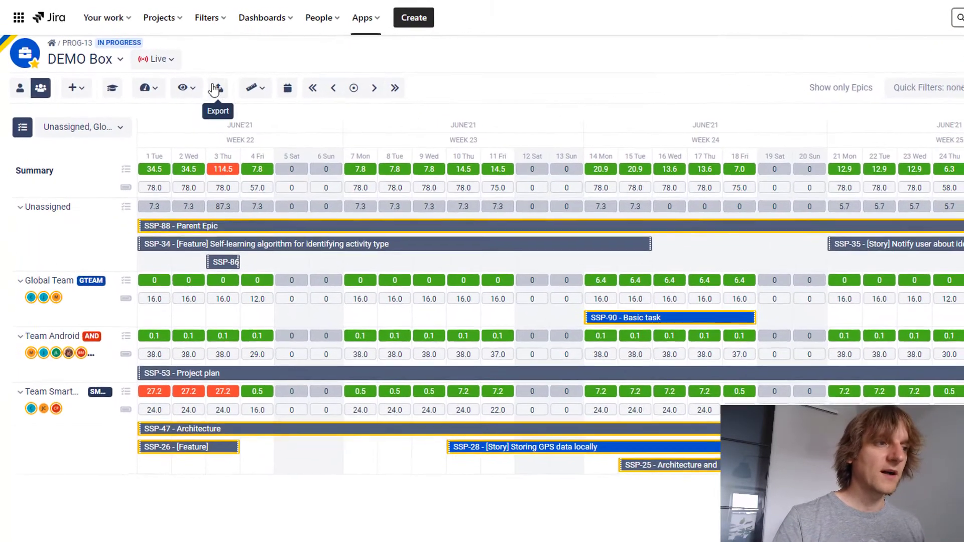
- Turn on overall assignment so Global Team shows 16.0 of 16.0 Monday–Wednesday, then reopen view options
{"action": "left_click", "coordinate": [147, 70]}
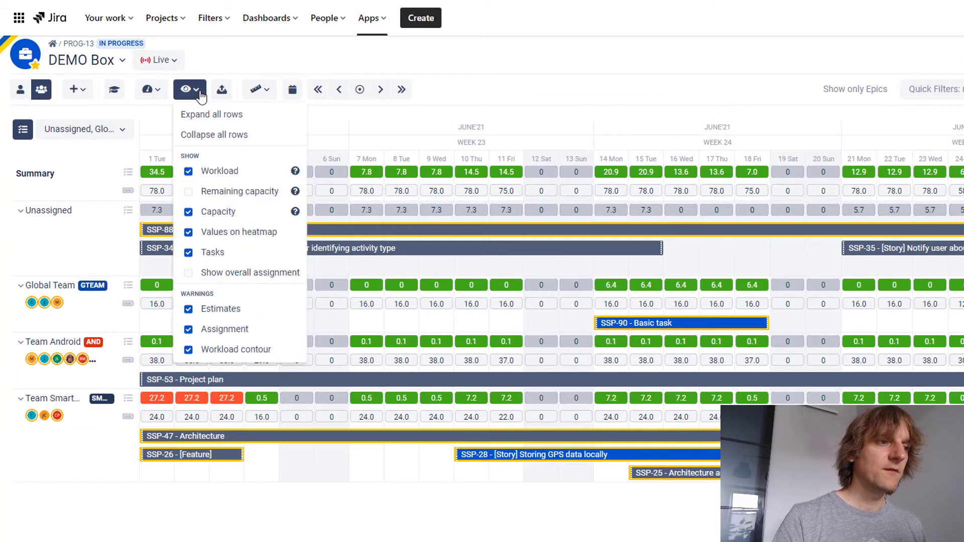
{"action": "left_click", "coordinate": [243, 273]}
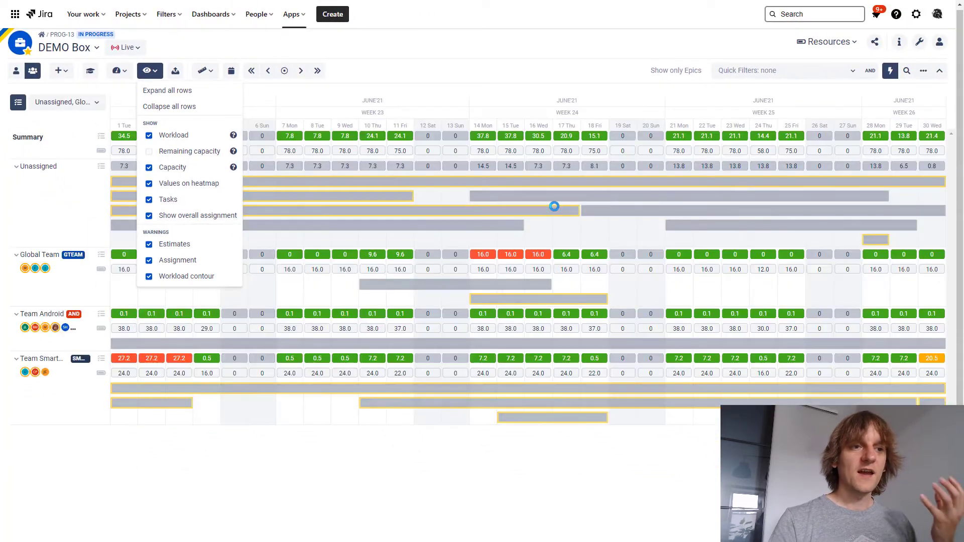
{"action": "left_click", "coordinate": [553, 239]}
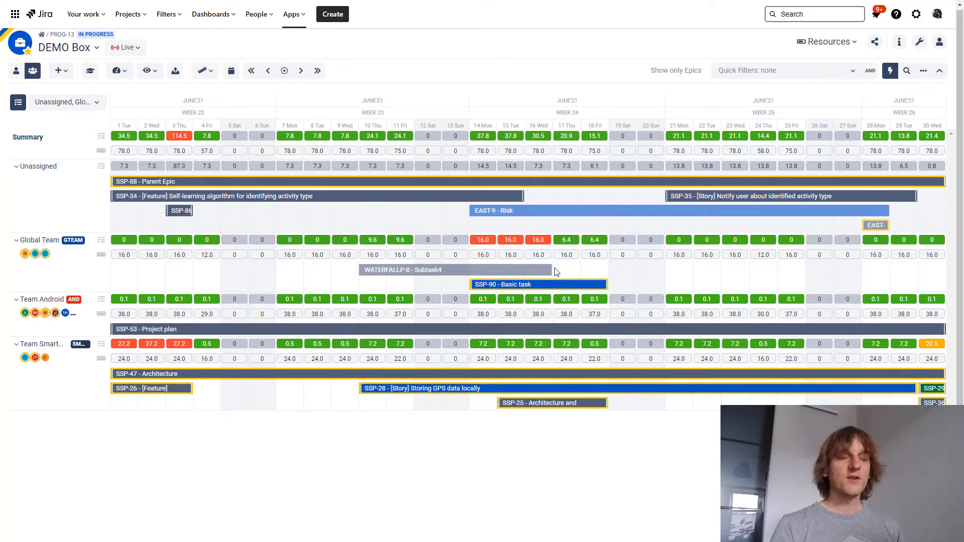
{"action": "left_click", "coordinate": [152, 74]}
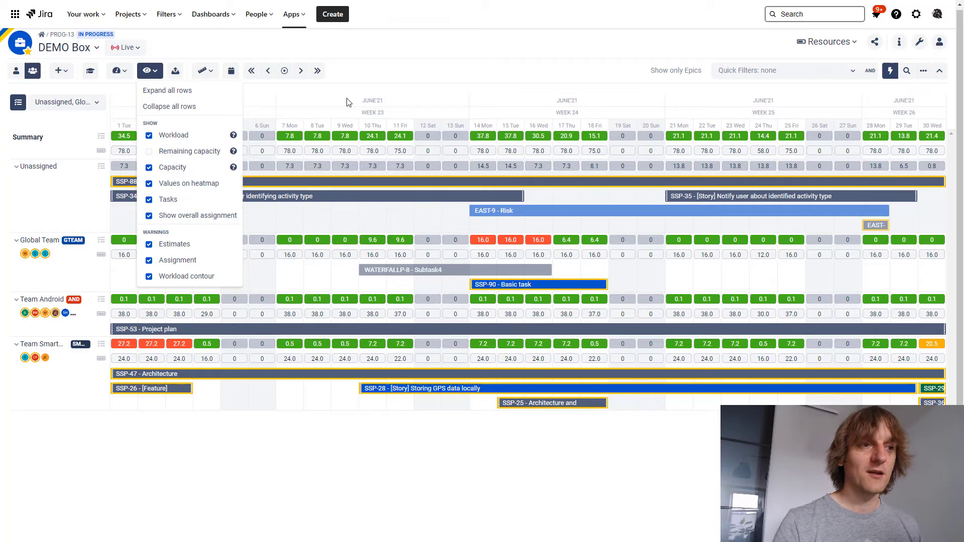
- Dismiss the workload view options dropdown
{"action": "left_click", "coordinate": [372, 73]}
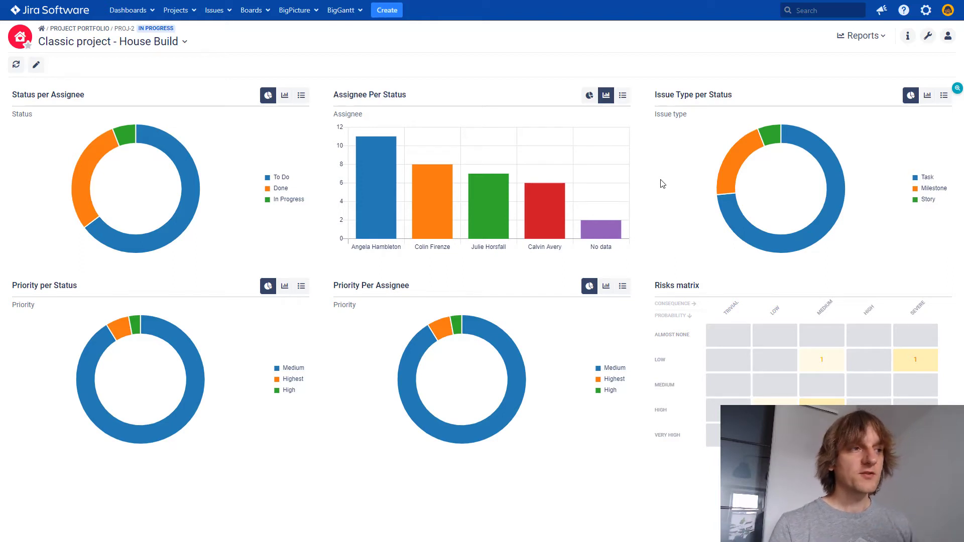
- Put the House Build dashboard into edit mode and begin adding a new report
{"action": "left_click", "coordinate": [39, 66]}
{"action": "left_click", "coordinate": [62, 67]}
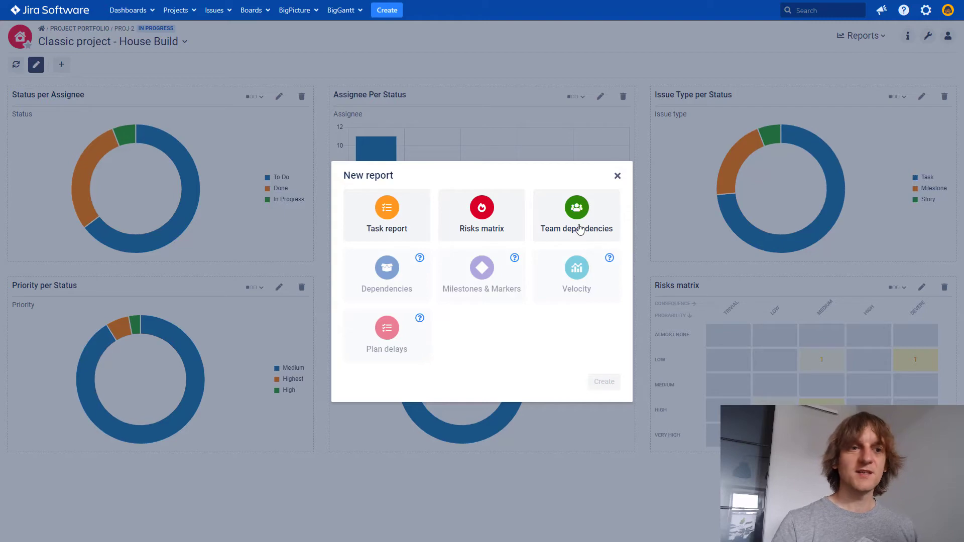
- Choose Task report as the new report type and continue to its Report configuration
{"action": "left_click", "coordinate": [388, 229]}
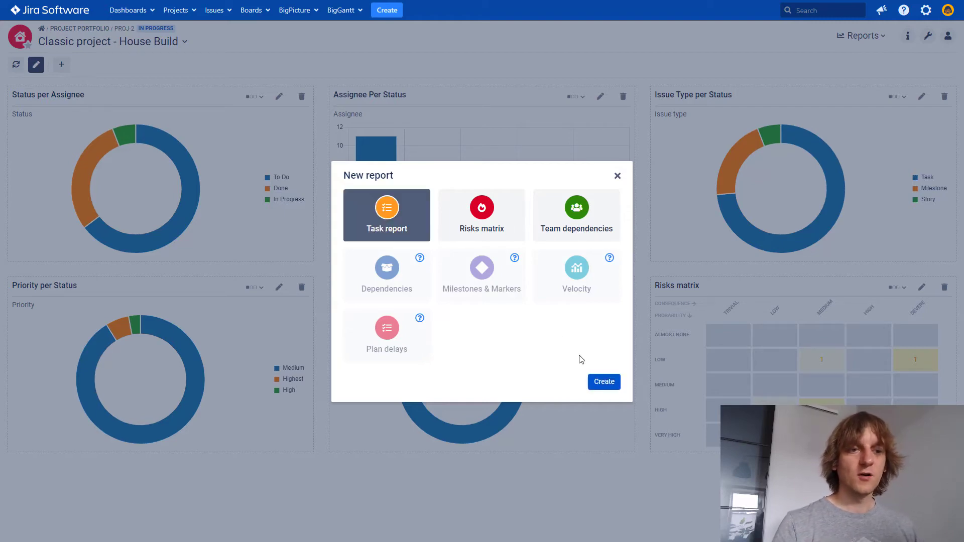
{"action": "left_click", "coordinate": [601, 382]}
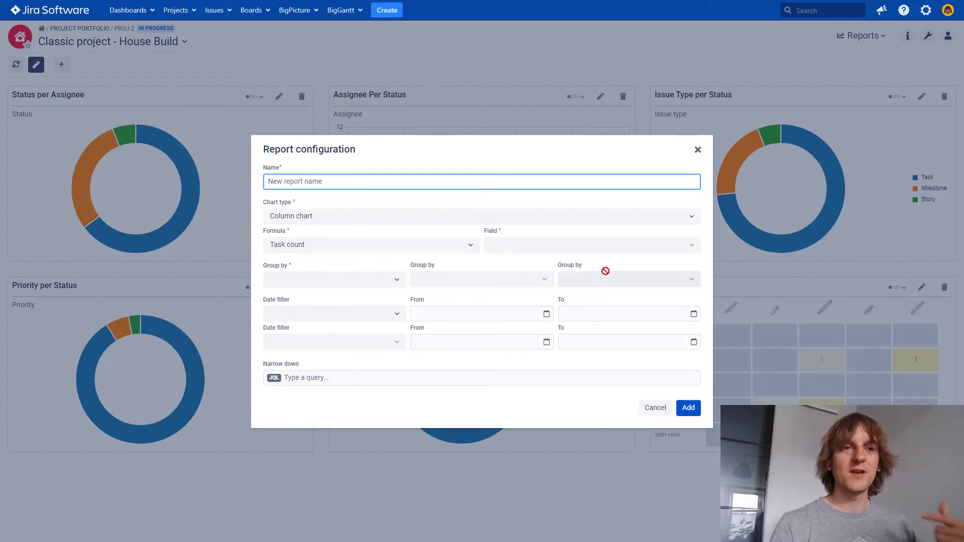
- Cancel the Task report setup and break the Status per Assignee To Do segment down by assignee
{"action": "left_click", "coordinate": [697, 150]}
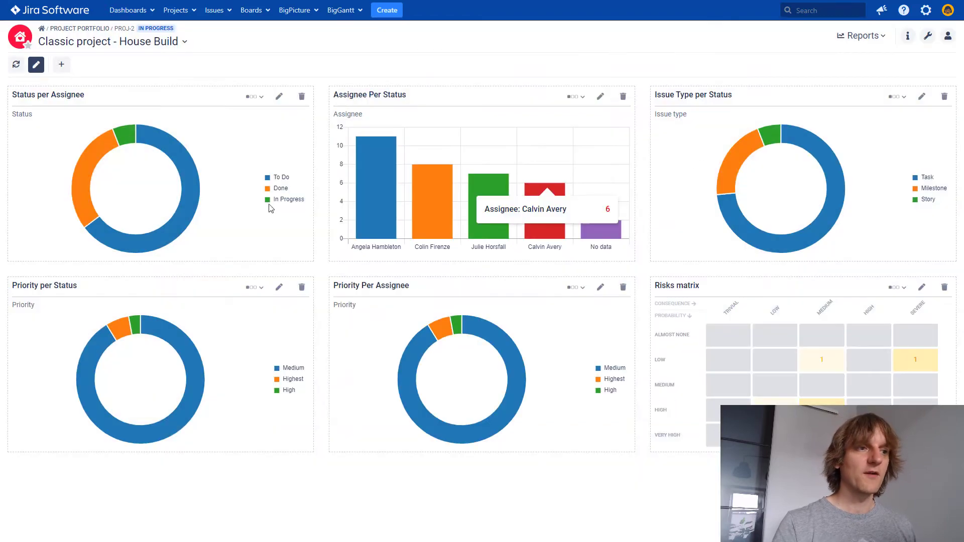
{"action": "left_click", "coordinate": [187, 172]}
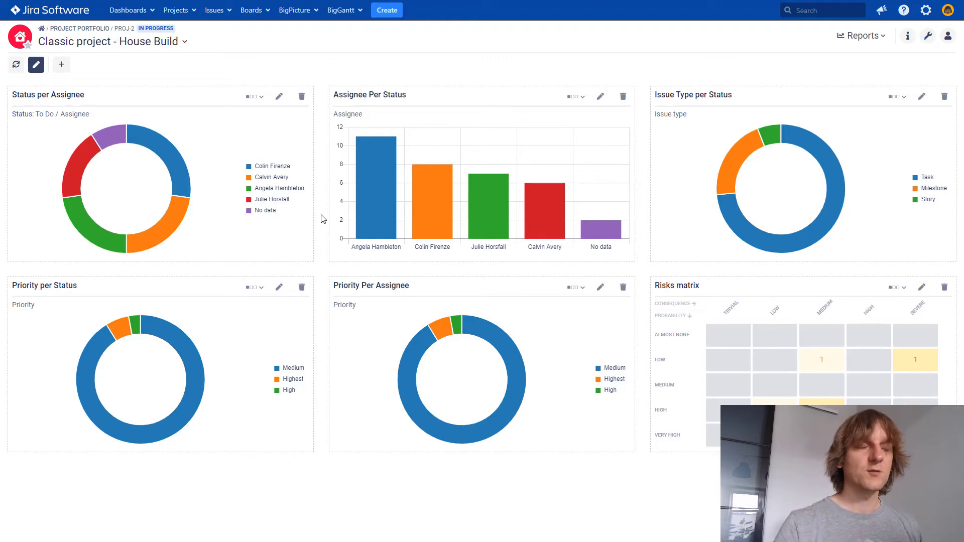
{"action": "left_click", "coordinate": [61, 64]}
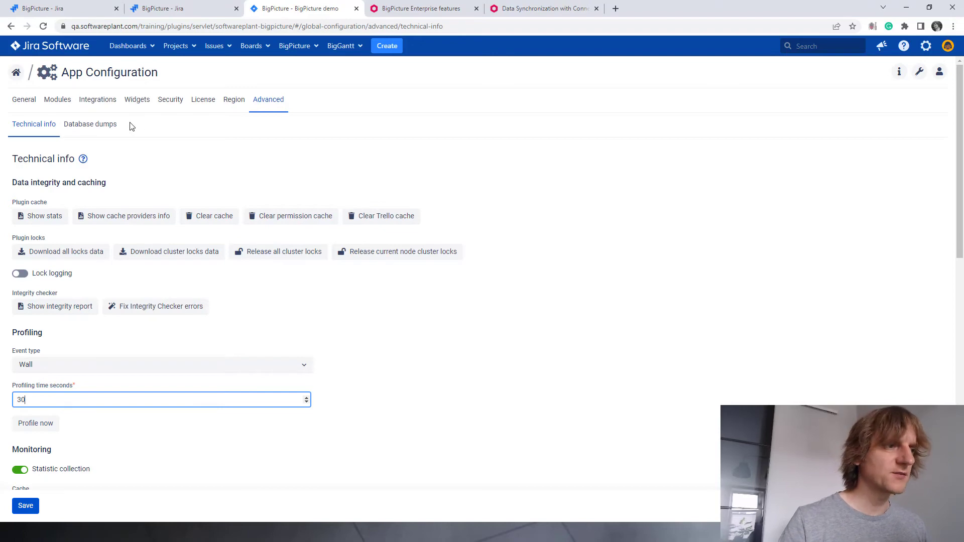
- Review the server instance's available Integrations connection types, then move to the Jira Cloud site
{"action": "left_click", "coordinate": [919, 71]}
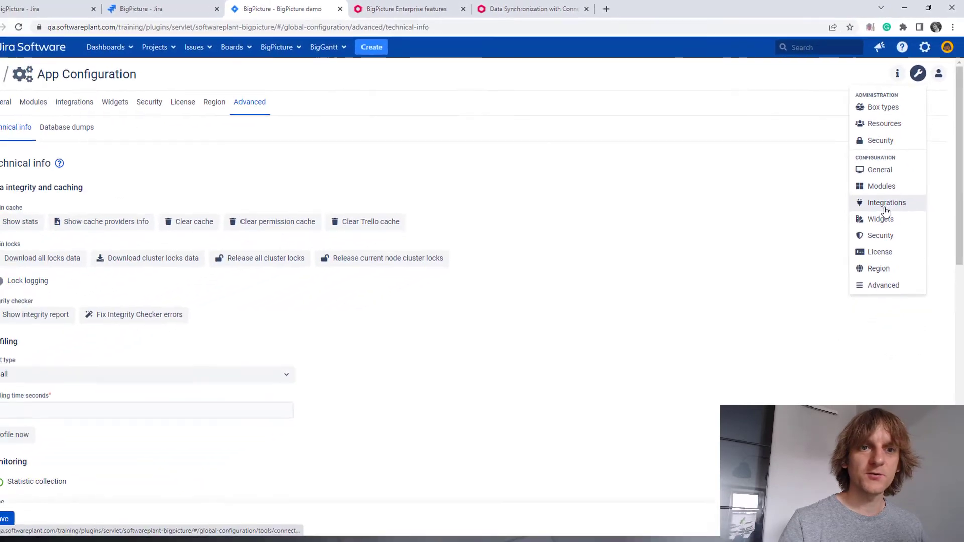
{"action": "left_click", "coordinate": [885, 206]}
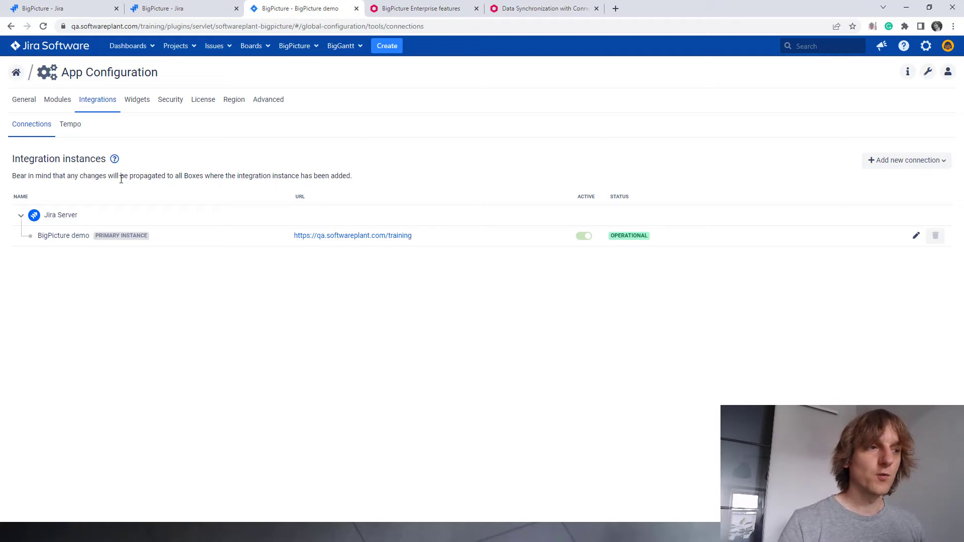
{"action": "left_click", "coordinate": [874, 168]}
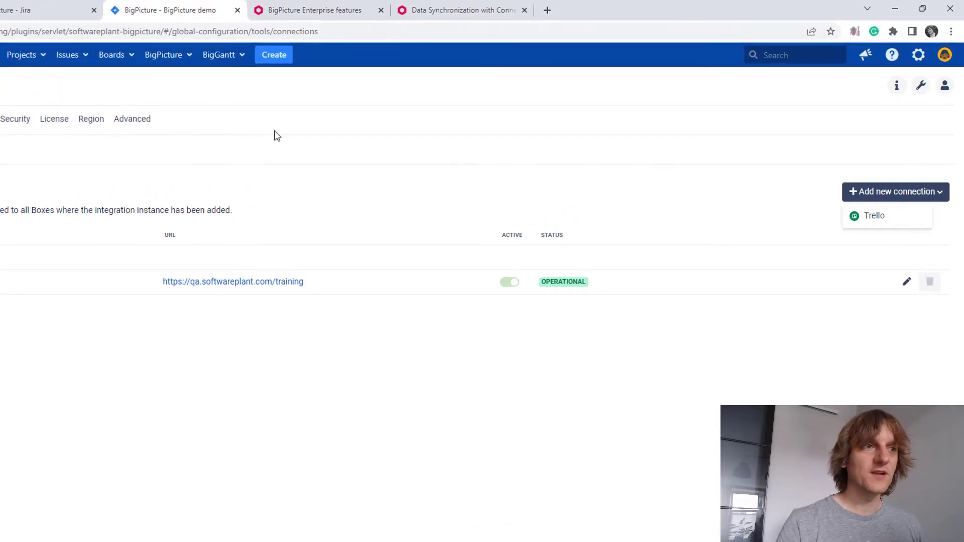
{"action": "left_click", "coordinate": [18, 10]}
- Show the Cloud site's Integrations connections and check the Add new connection types list
{"action": "left_click", "coordinate": [105, 109]}
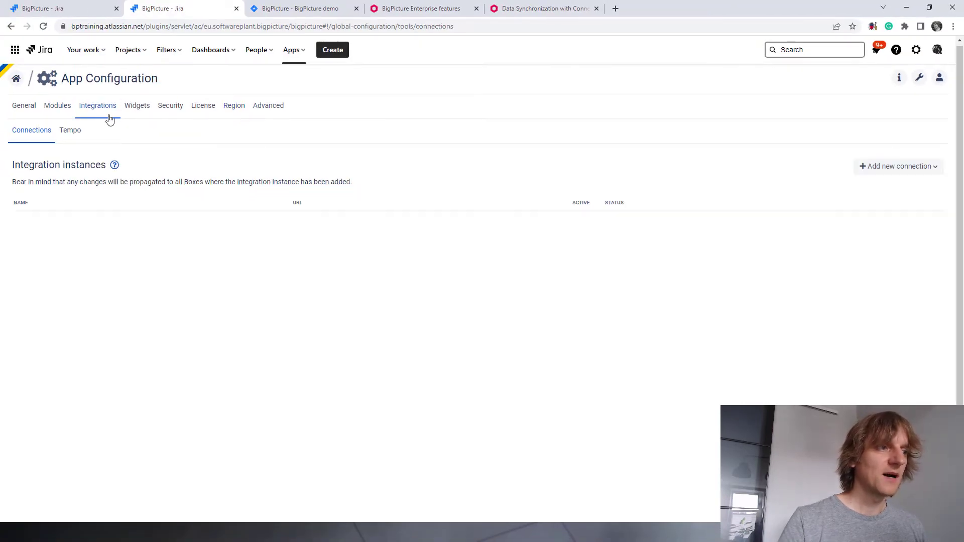
{"action": "left_click", "coordinate": [896, 169]}
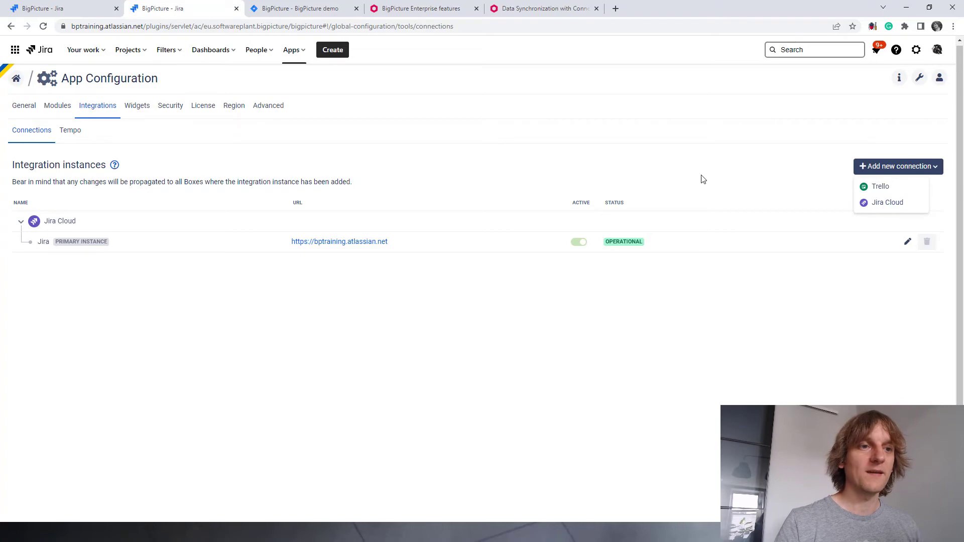
{"action": "left_click", "coordinate": [333, 180]}
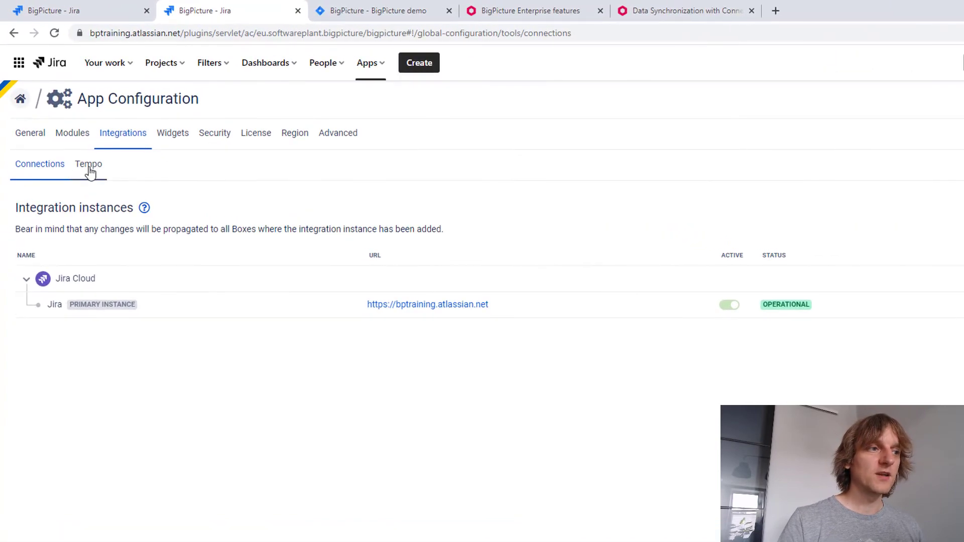
- Turn on Automatic Tempo Synchronization in the Tempo integration's Synchronization settings
{"action": "left_click", "coordinate": [70, 131]}
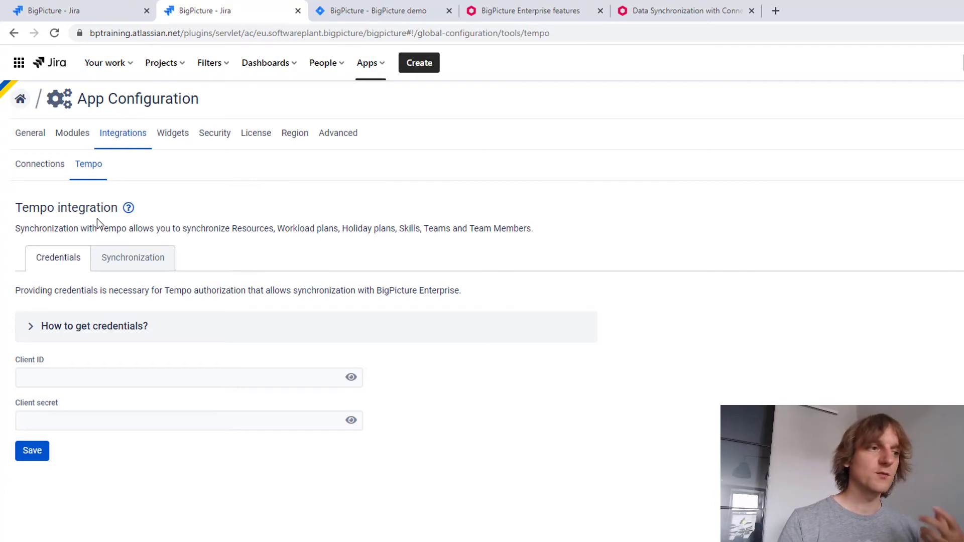
{"action": "left_click", "coordinate": [132, 261]}
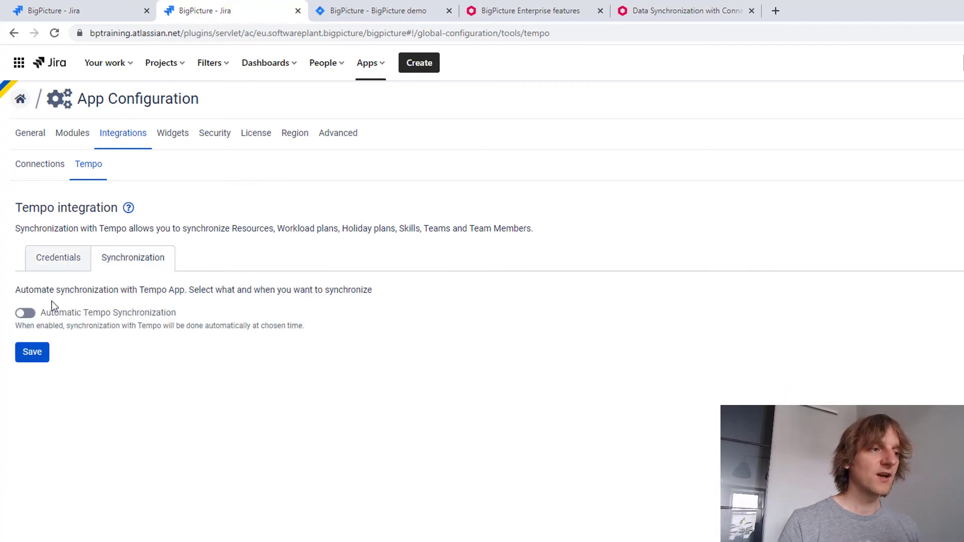
{"action": "left_click", "coordinate": [26, 313]}
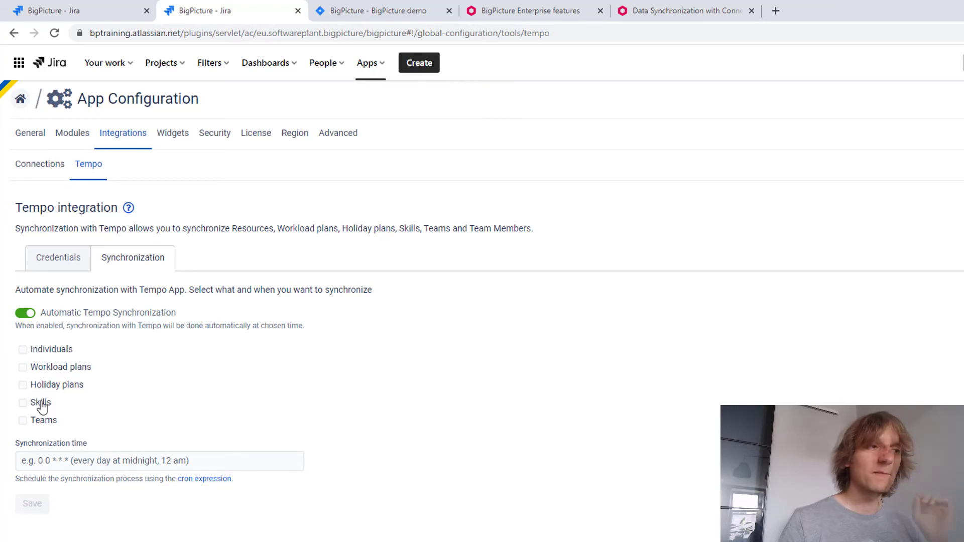
- View the available storage regions under Region > Data Location, keeping US East
{"action": "left_click", "coordinate": [296, 141]}
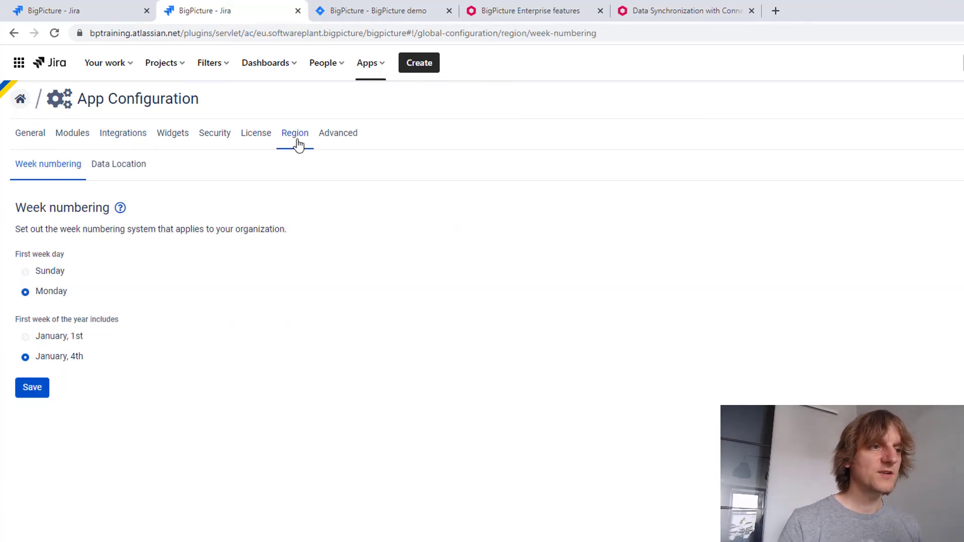
{"action": "left_click", "coordinate": [129, 173]}
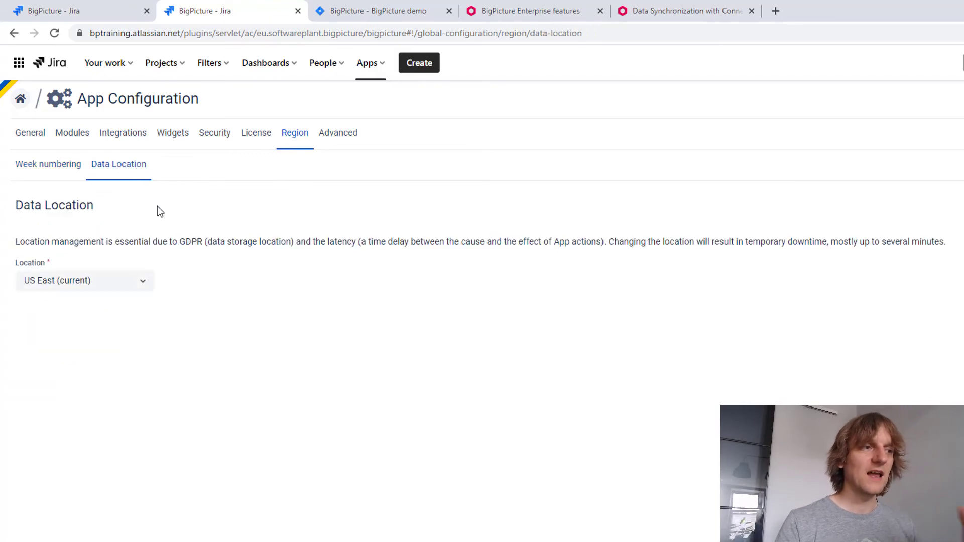
{"action": "left_click", "coordinate": [96, 285]}
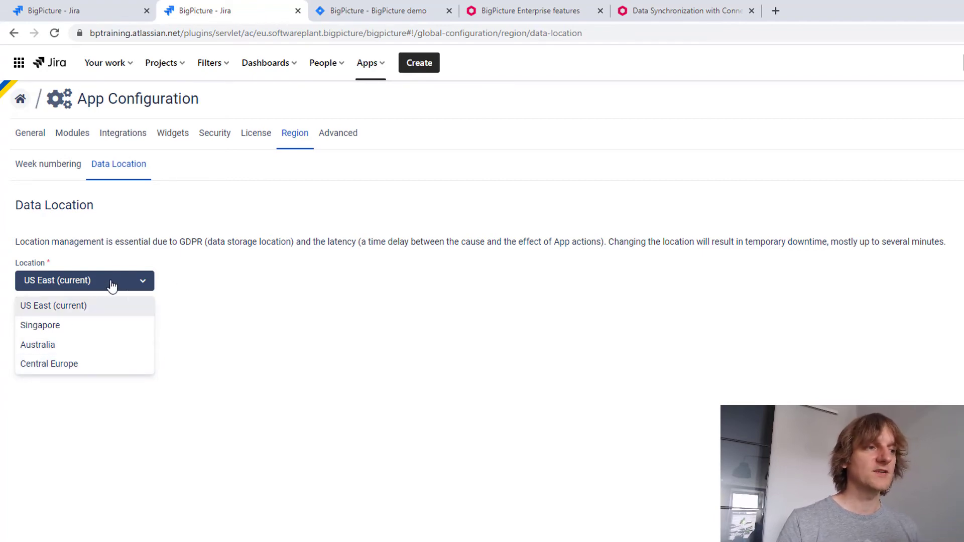
- Close the region list unchanged, return to the BigPicture demo site, and go full screen with F11
{"action": "left_click", "coordinate": [204, 285]}
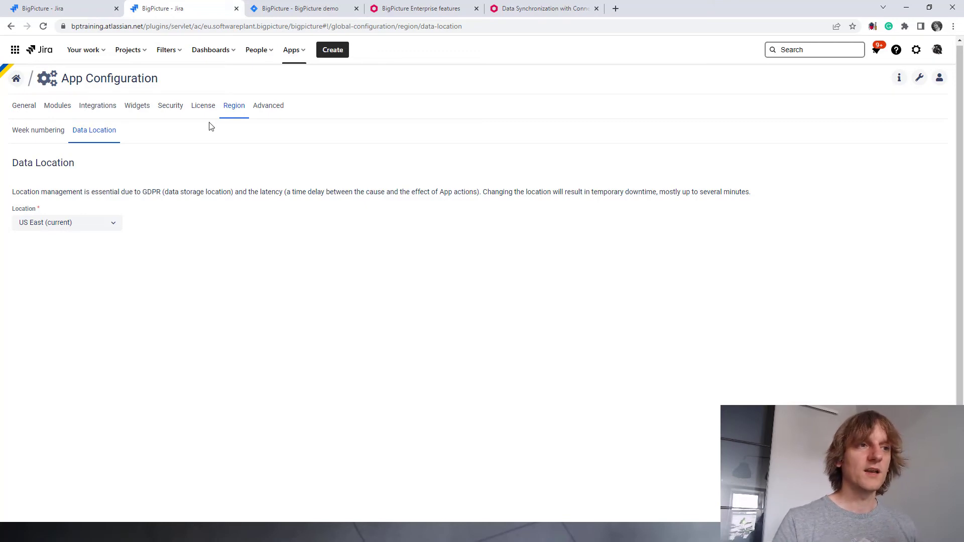
{"action": "left_click", "coordinate": [311, 10]}
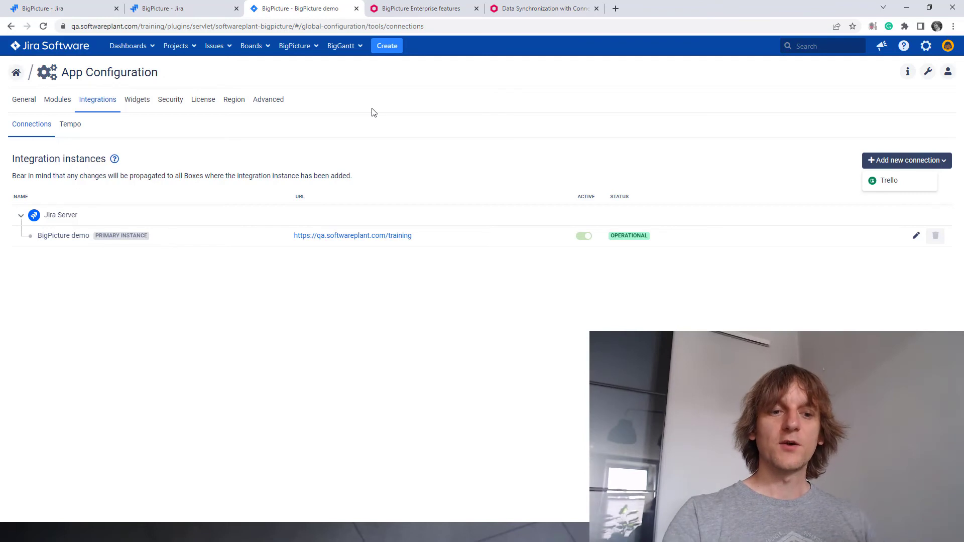
{"action": "key", "text": "F11"}
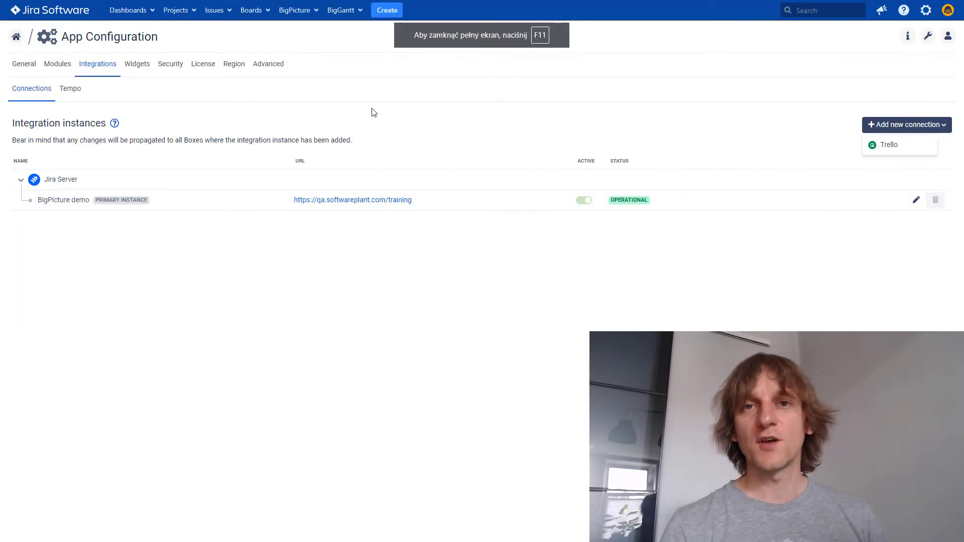